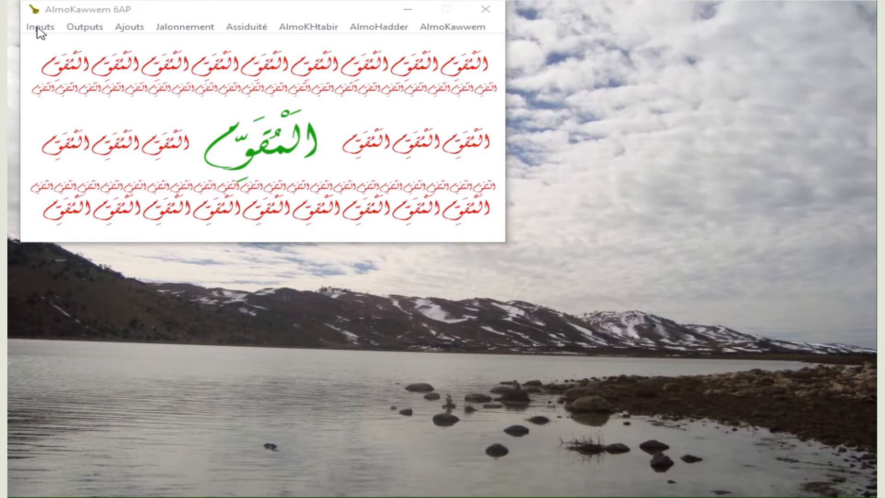
Step: Open the Communication inputs form and select UD 3 as the teaching unit
{"action": "left_click", "coordinate": [41, 29]}
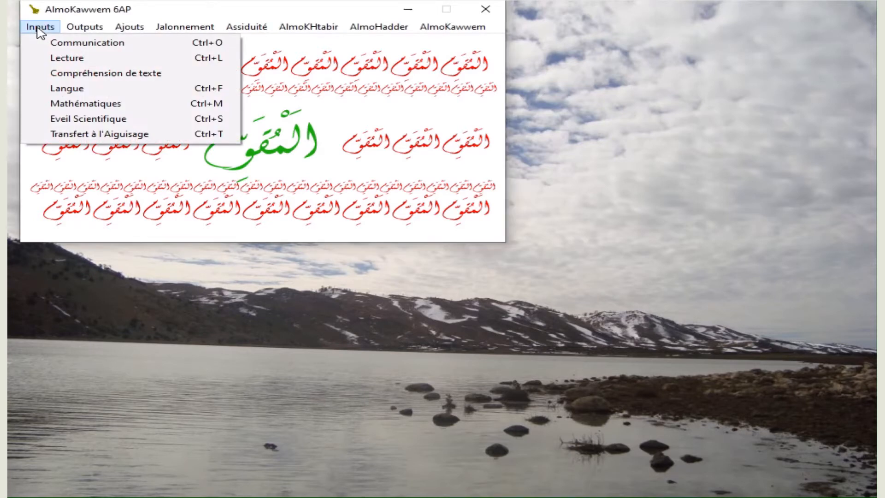
{"action": "left_click", "coordinate": [67, 47]}
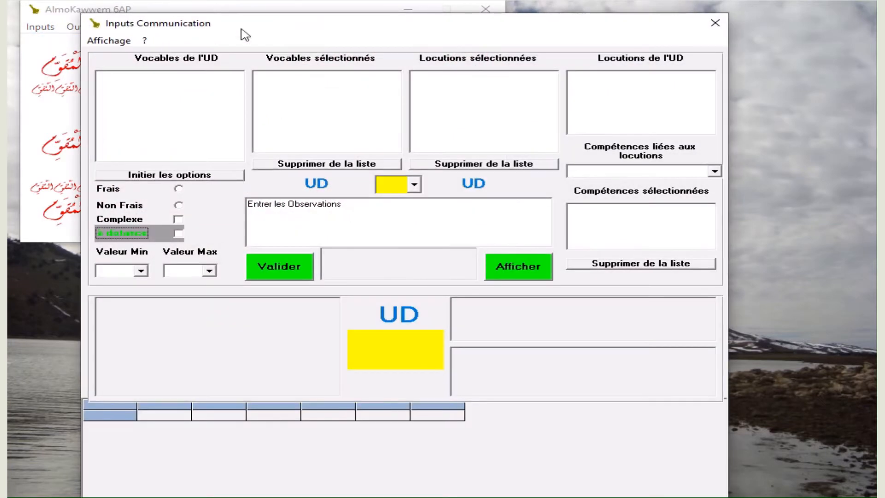
{"action": "left_click_drag", "start_coordinate": [254, 33], "coordinate": [325, 20]}
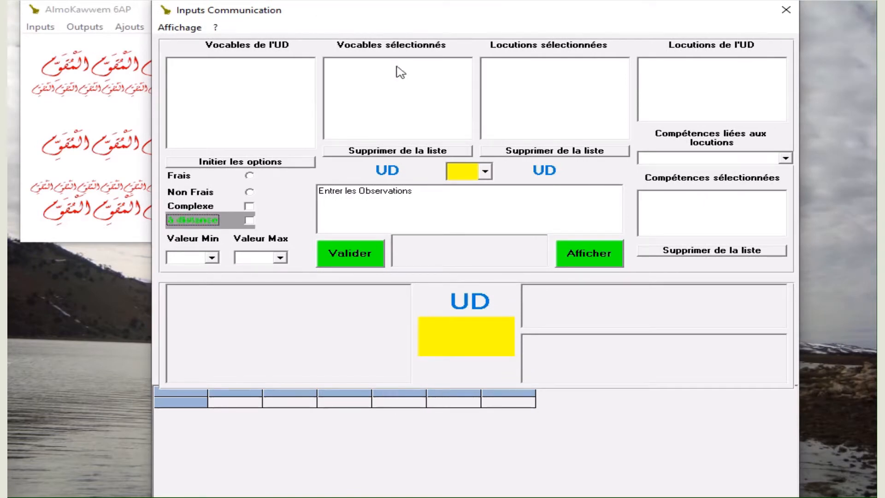
{"action": "left_click", "coordinate": [486, 173]}
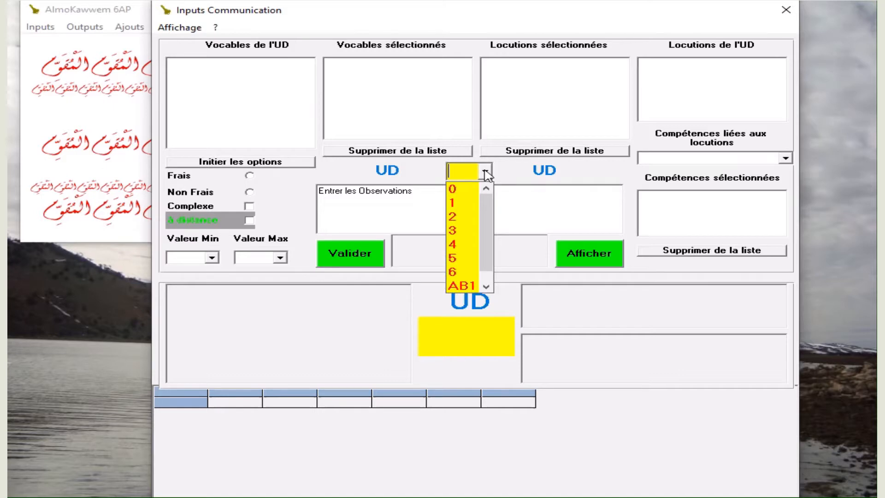
{"action": "left_click", "coordinate": [463, 230]}
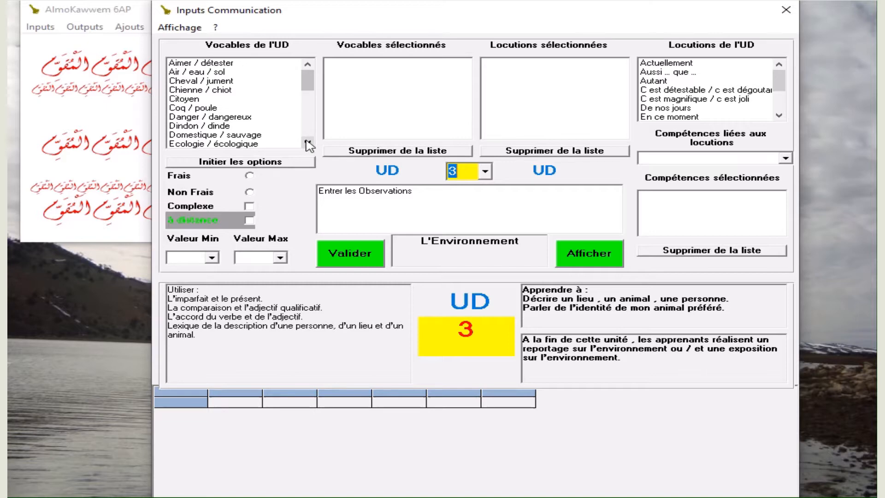
Step: Add Aimer / détester, Ecologie / écologique, Environnement and Pollution / polluer to the selected vocables
{"action": "double_click", "coordinate": [224, 65]}
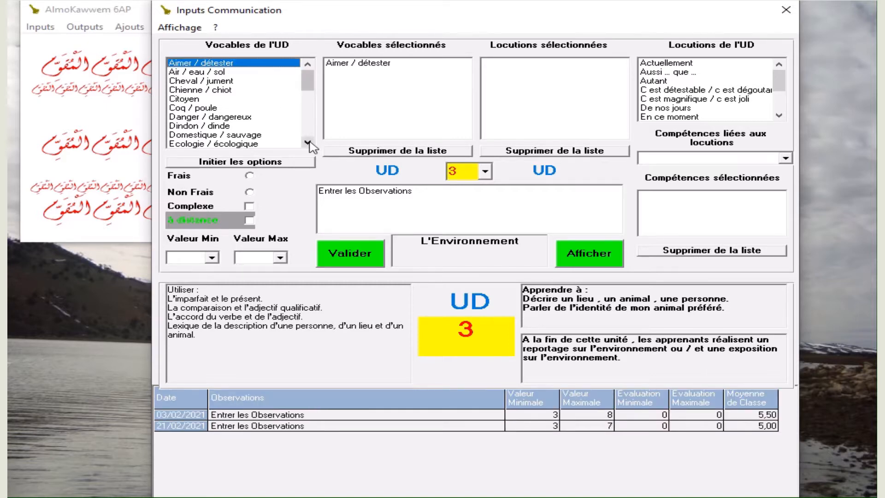
{"action": "double_click", "coordinate": [256, 143]}
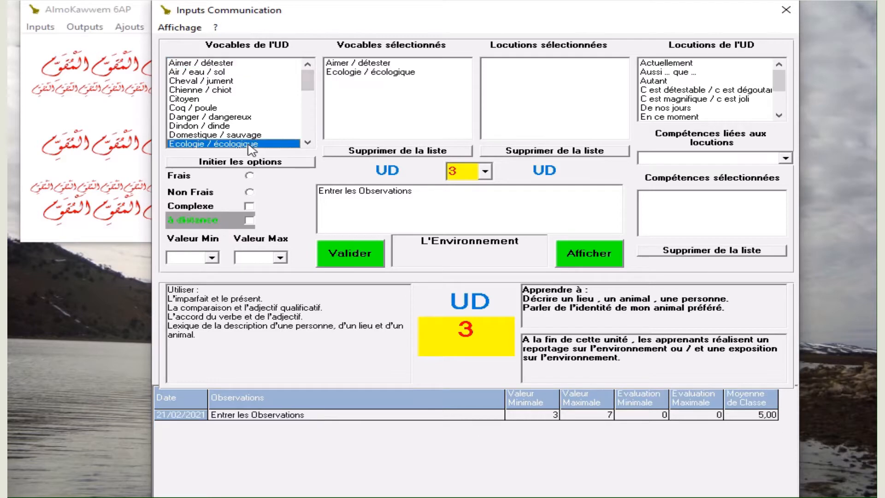
{"action": "scroll", "coordinate": [308, 133], "scroll_direction": "down", "scroll_amount": 3}
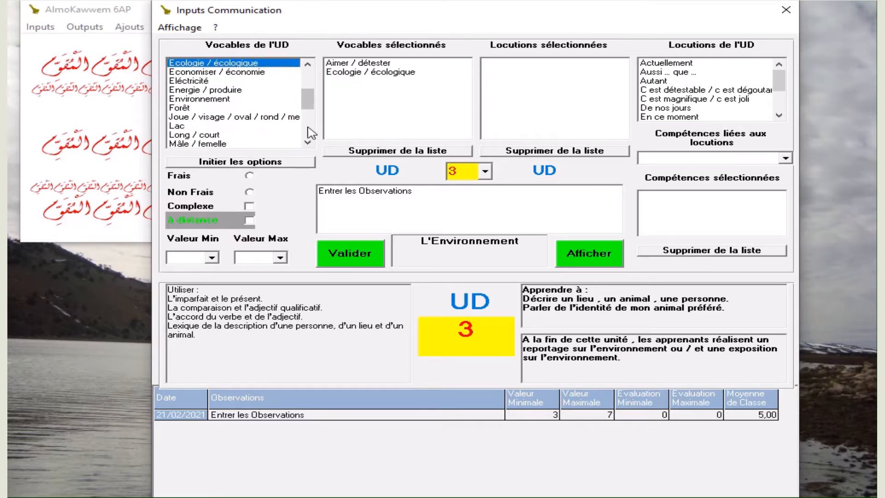
{"action": "left_click_drag", "start_coordinate": [284, 81], "coordinate": [282, 72]}
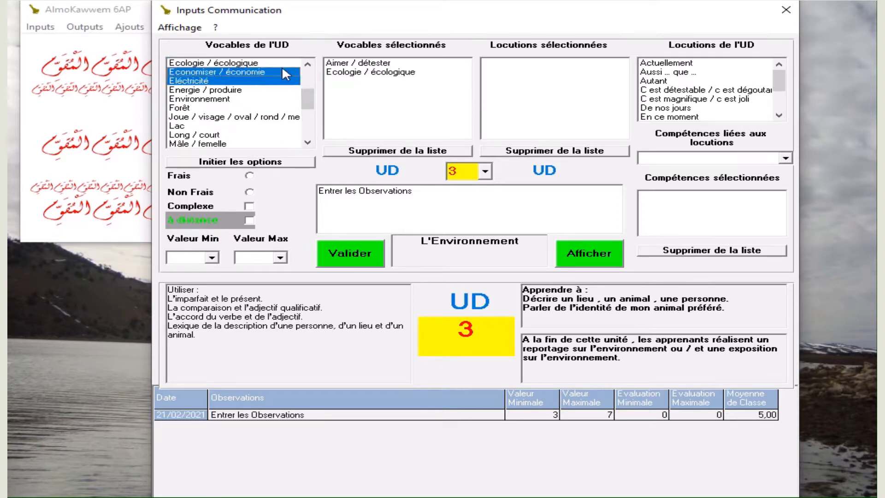
{"action": "left_click", "coordinate": [310, 131]}
{"action": "left_click_drag", "start_coordinate": [310, 130], "coordinate": [310, 83]}
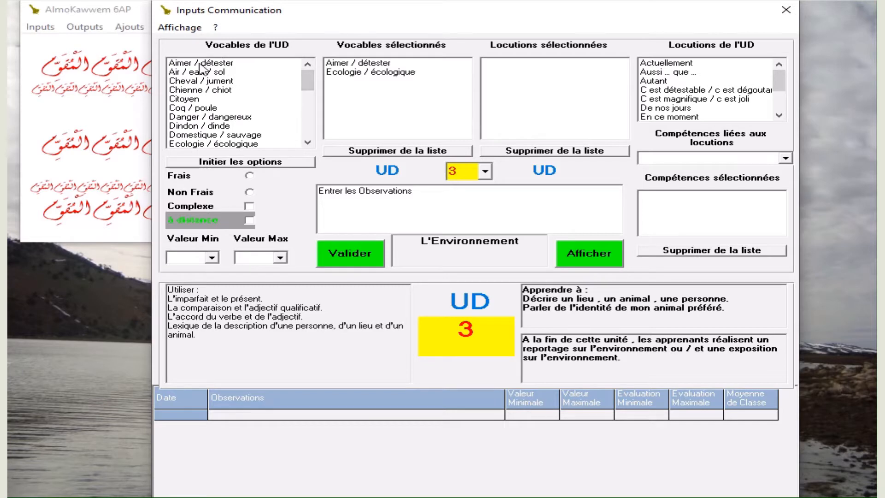
{"action": "left_click", "coordinate": [201, 63]}
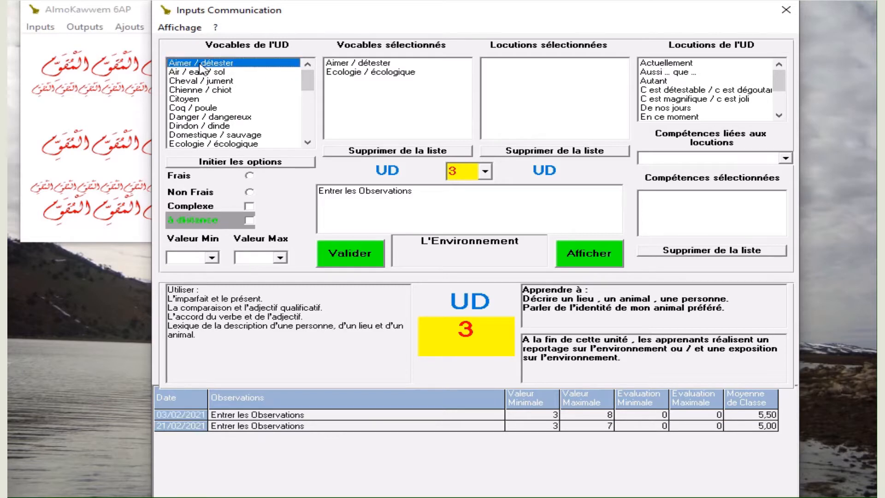
{"action": "left_click", "coordinate": [307, 131]}
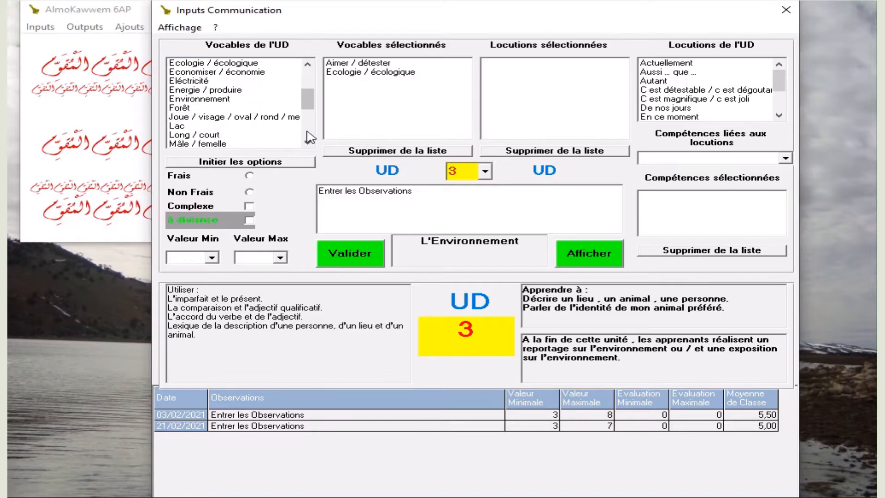
{"action": "left_click", "coordinate": [219, 100]}
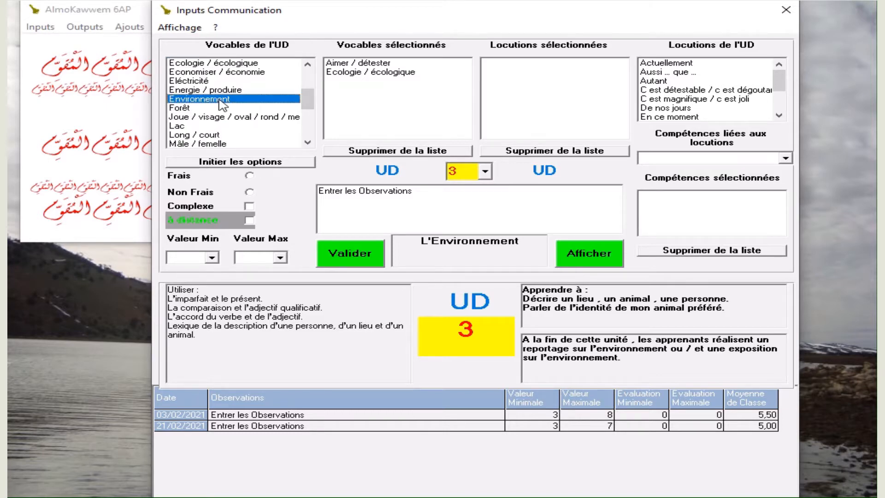
{"action": "left_click", "coordinate": [300, 125]}
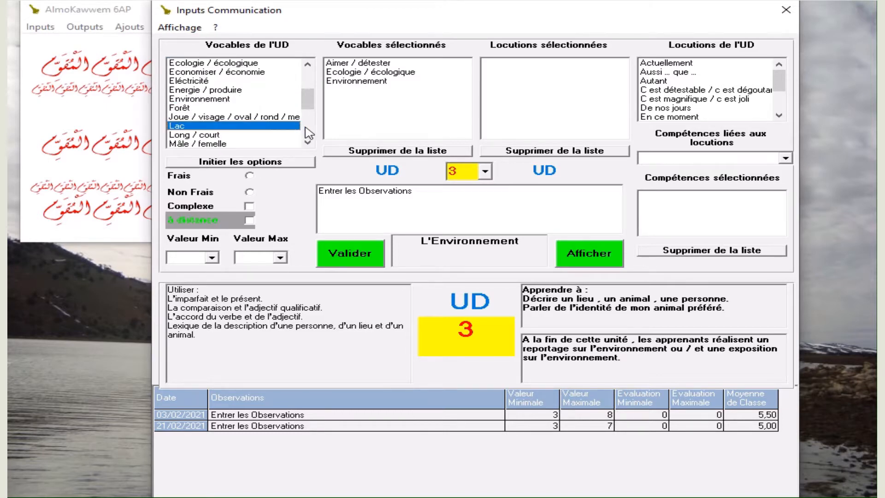
{"action": "scroll", "coordinate": [307, 133], "scroll_direction": "down", "scroll_amount": 3}
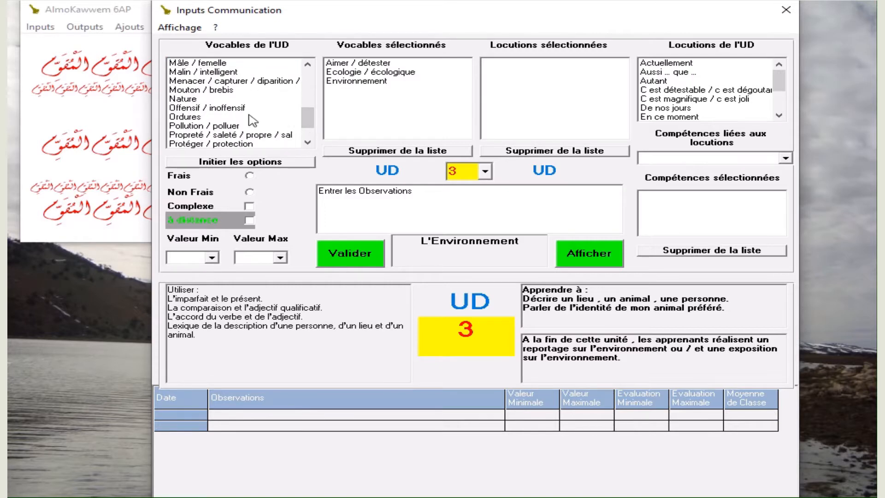
{"action": "left_click", "coordinate": [213, 127]}
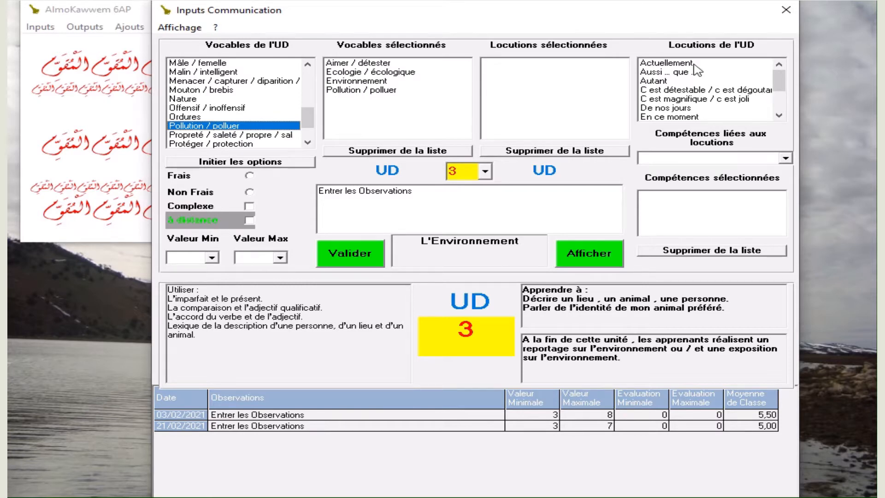
Step: Add the locutions Actuellement and C est détestable / c est dégoutant to the selected locutions
{"action": "left_click", "coordinate": [674, 63]}
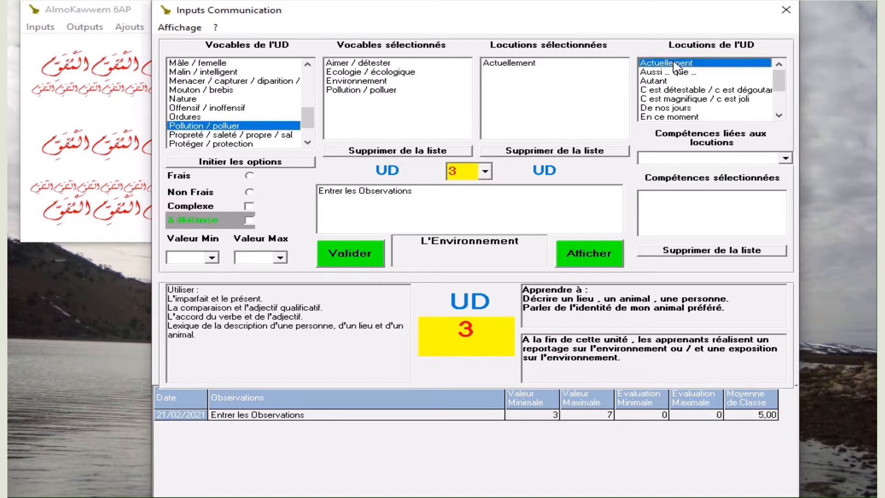
{"action": "left_click", "coordinate": [741, 90]}
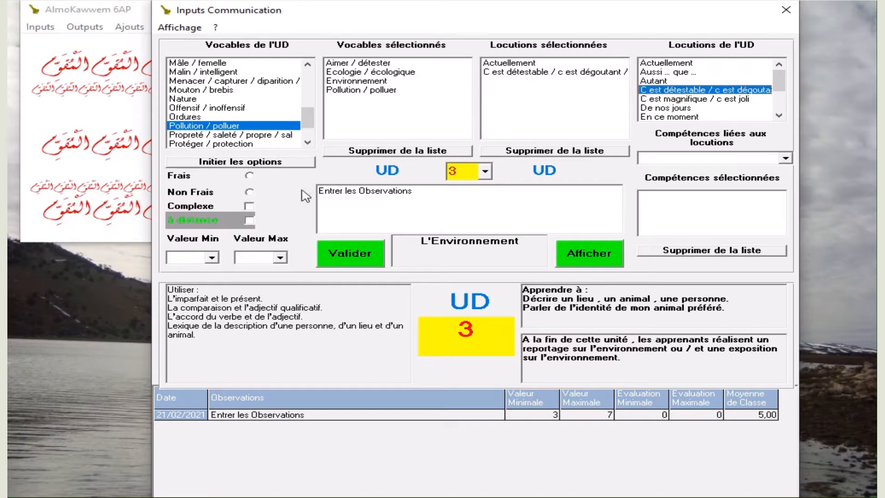
Step: Classify the data as Frais, with a minimum value of 3 and a maximum value of 7
{"action": "left_click", "coordinate": [250, 176]}
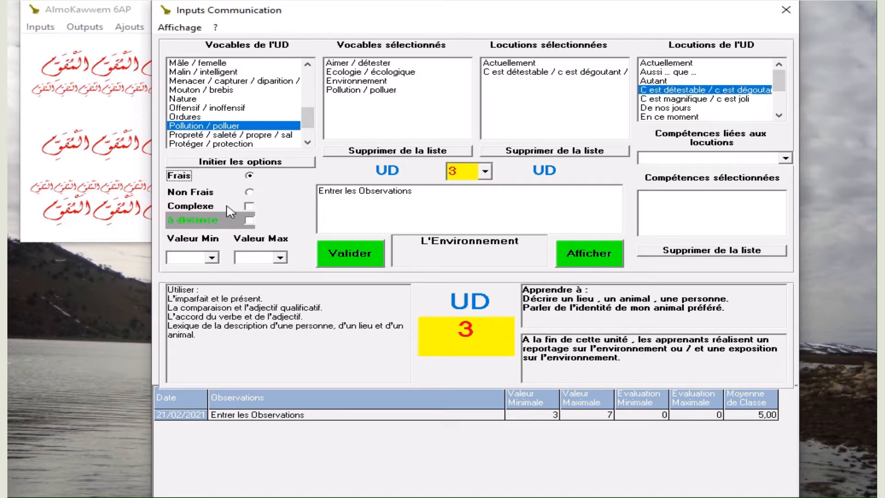
{"action": "left_click", "coordinate": [212, 258]}
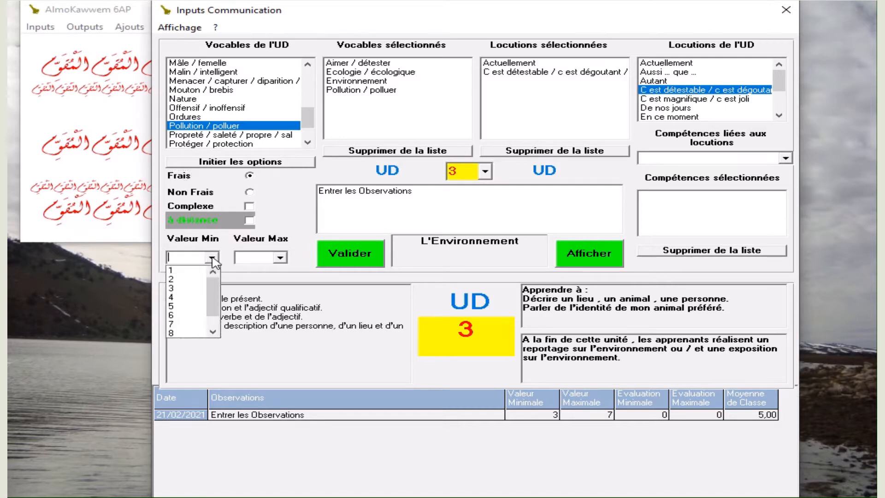
{"action": "left_click", "coordinate": [191, 293]}
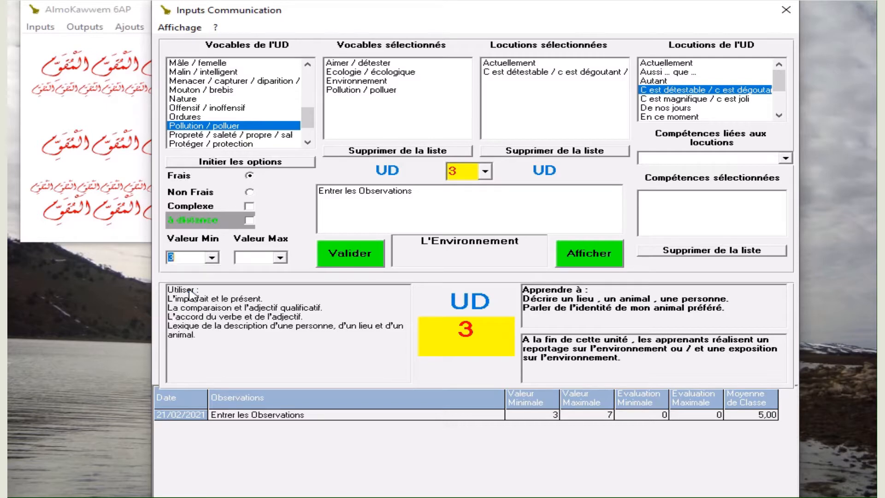
{"action": "left_click", "coordinate": [281, 257]}
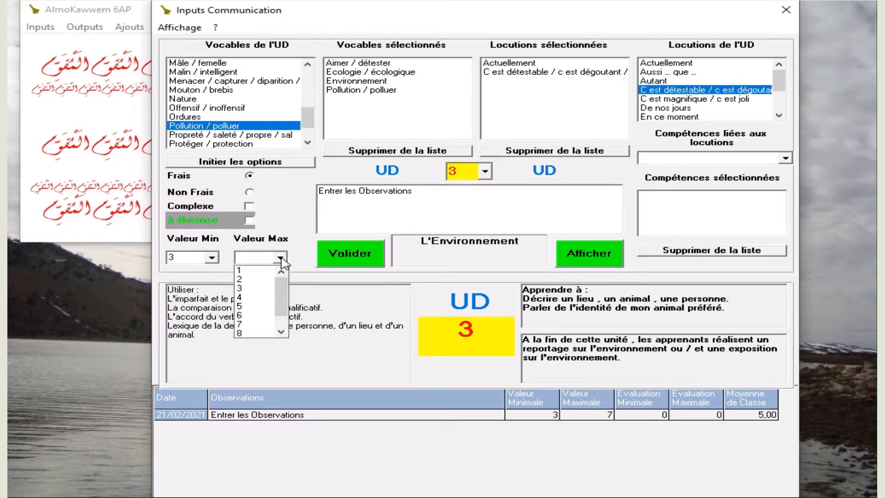
{"action": "left_click", "coordinate": [261, 328]}
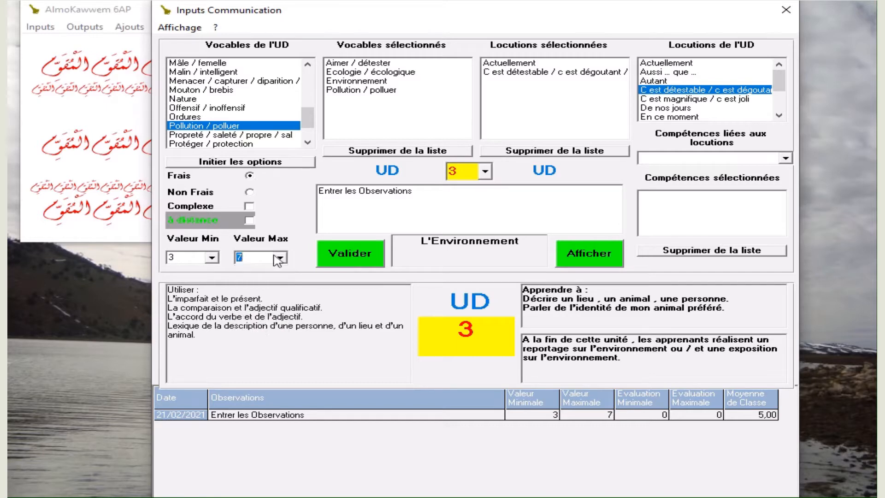
Step: Validate the communication entry and agree to record the listed data
{"action": "left_click", "coordinate": [342, 259]}
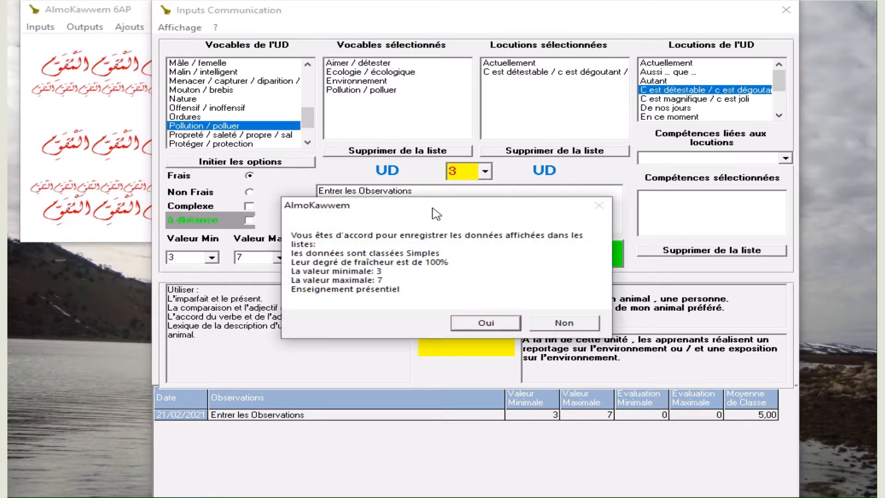
{"action": "left_click_drag", "start_coordinate": [435, 213], "coordinate": [495, 115]}
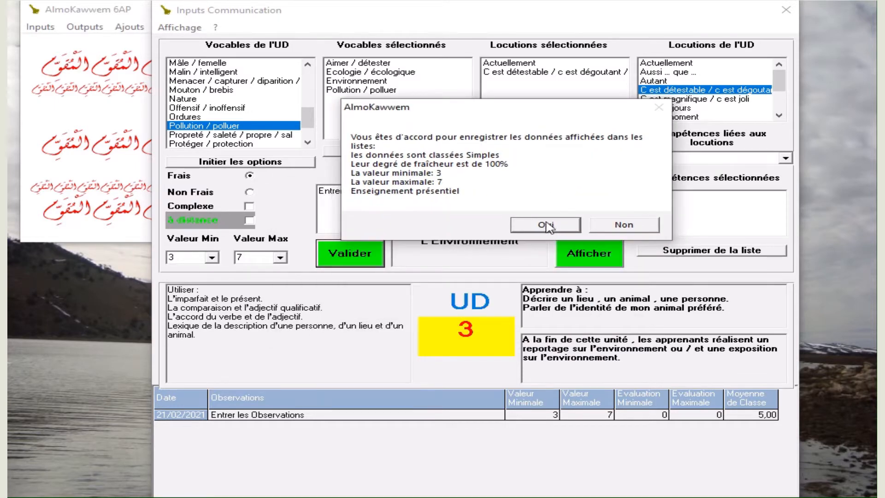
{"action": "left_click", "coordinate": [546, 226]}
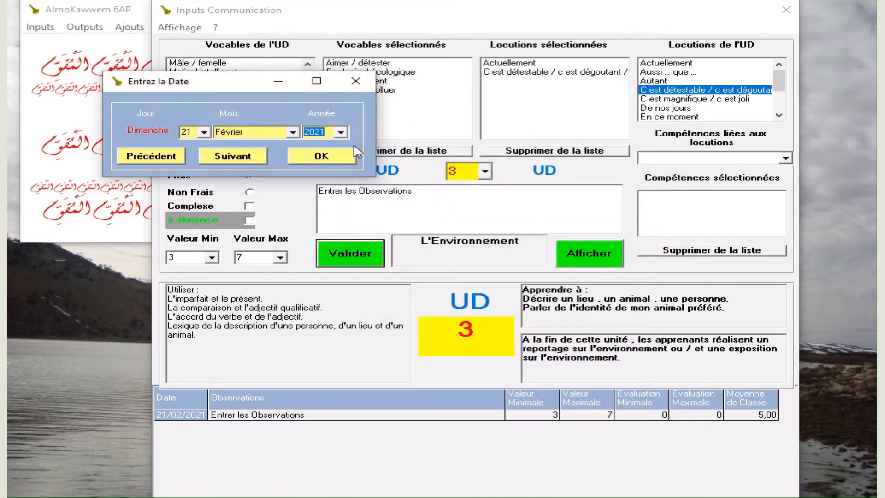
Step: Save the entry under the date 2 Janvier 2021 and close the communication form
{"action": "left_click", "coordinate": [293, 133]}
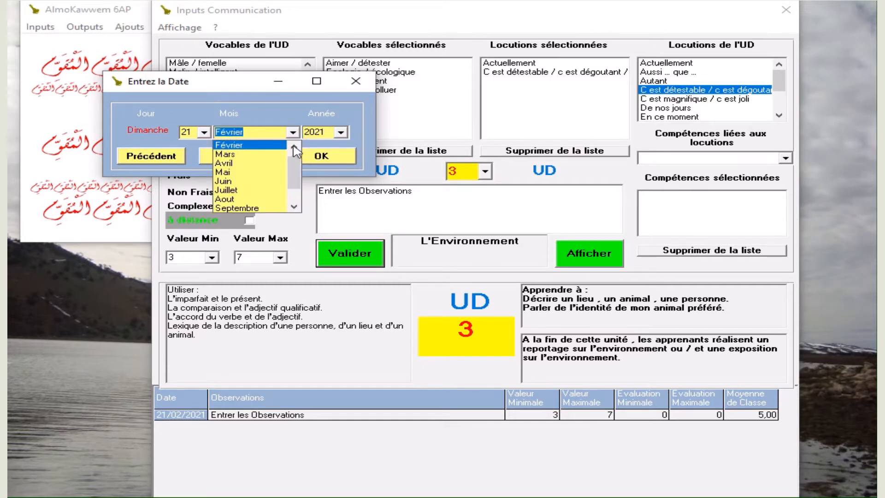
{"action": "left_click", "coordinate": [294, 146]}
{"action": "left_click", "coordinate": [270, 146]}
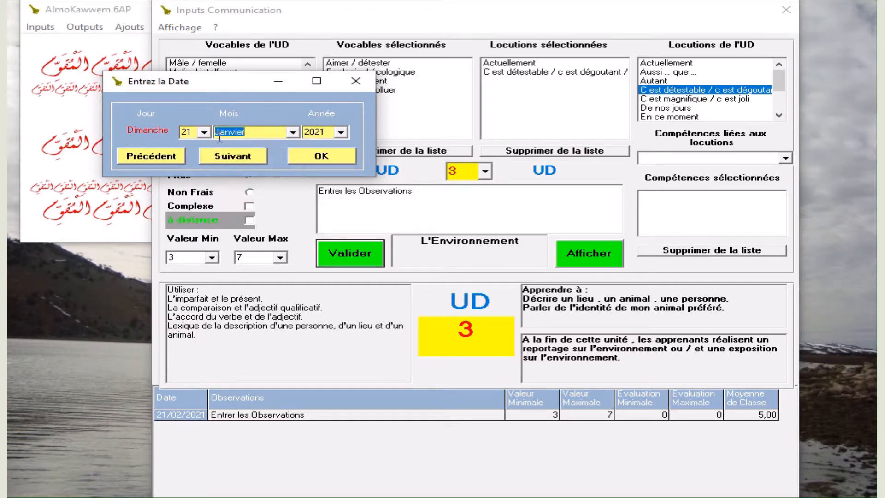
{"action": "left_click", "coordinate": [203, 133]}
{"action": "left_click", "coordinate": [206, 160]}
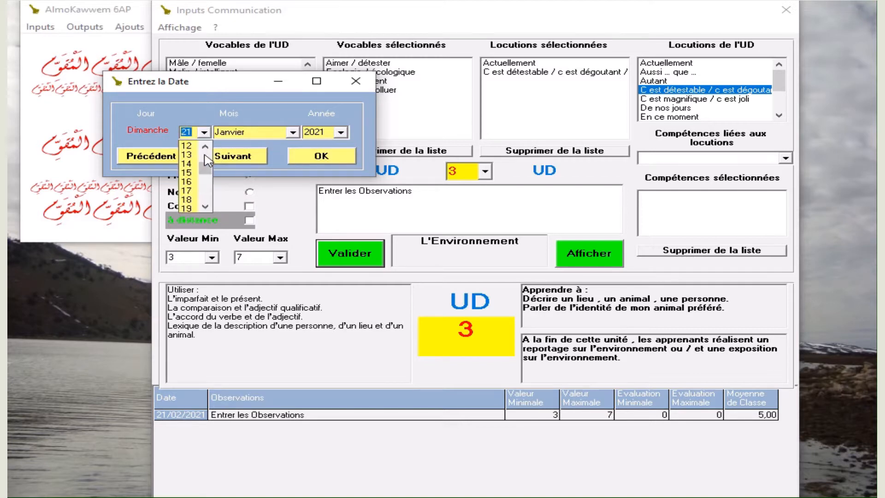
{"action": "left_click", "coordinate": [206, 160]}
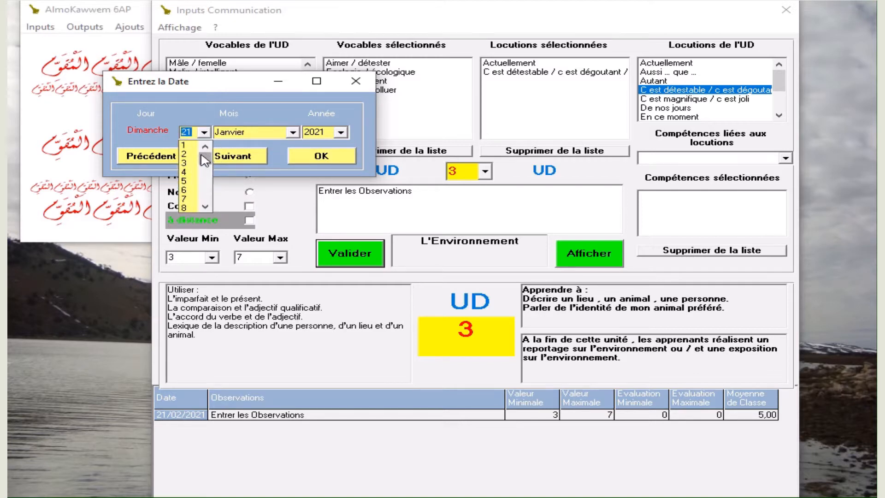
{"action": "left_click", "coordinate": [189, 163]}
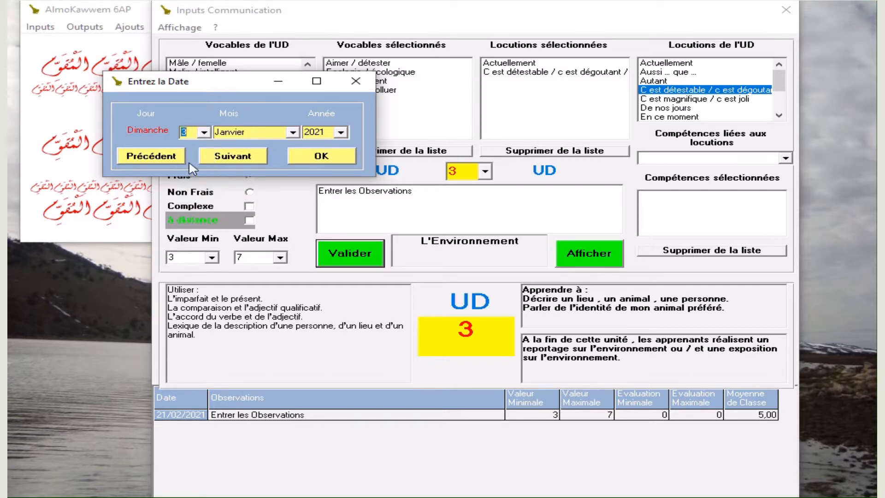
{"action": "left_click", "coordinate": [161, 159]}
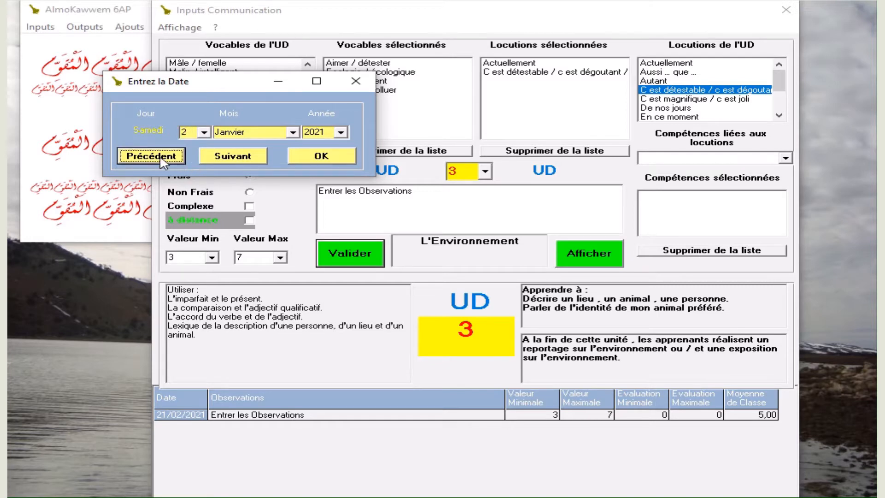
{"action": "left_click", "coordinate": [321, 157]}
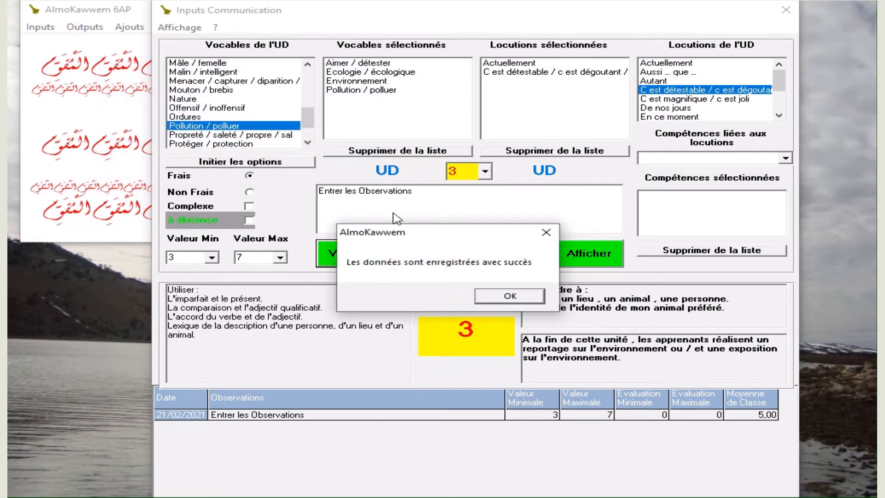
{"action": "left_click", "coordinate": [509, 297]}
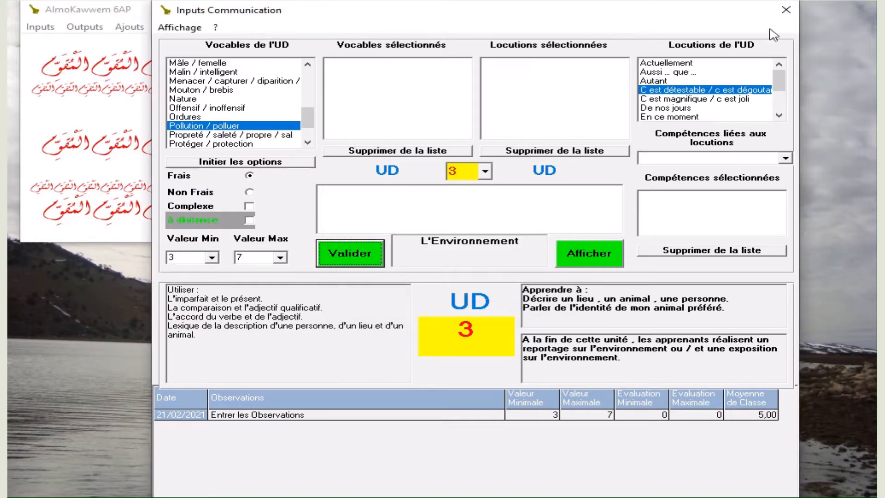
{"action": "left_click", "coordinate": [786, 10]}
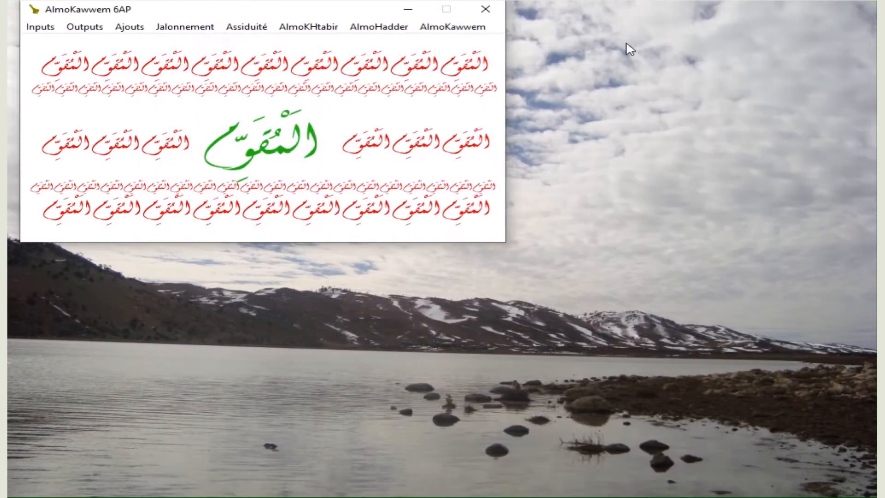
Step: Open a new communication input form and choose UD 3
{"action": "left_click", "coordinate": [45, 33]}
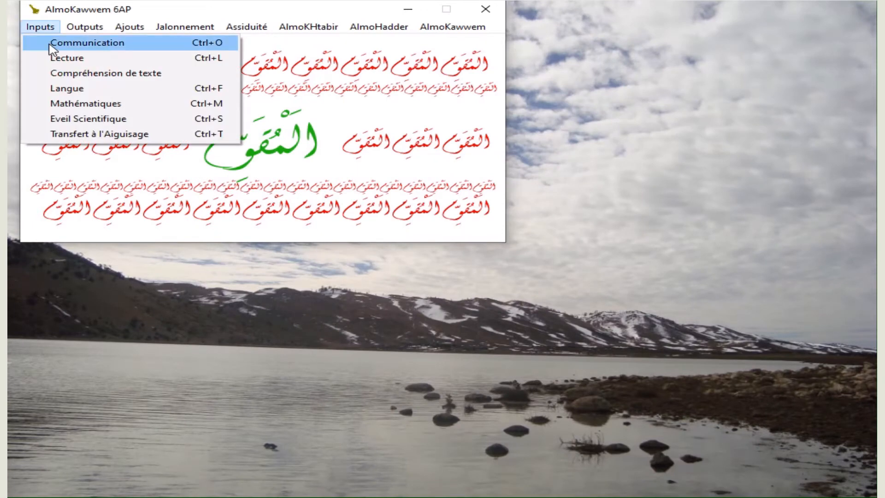
{"action": "left_click", "coordinate": [46, 44]}
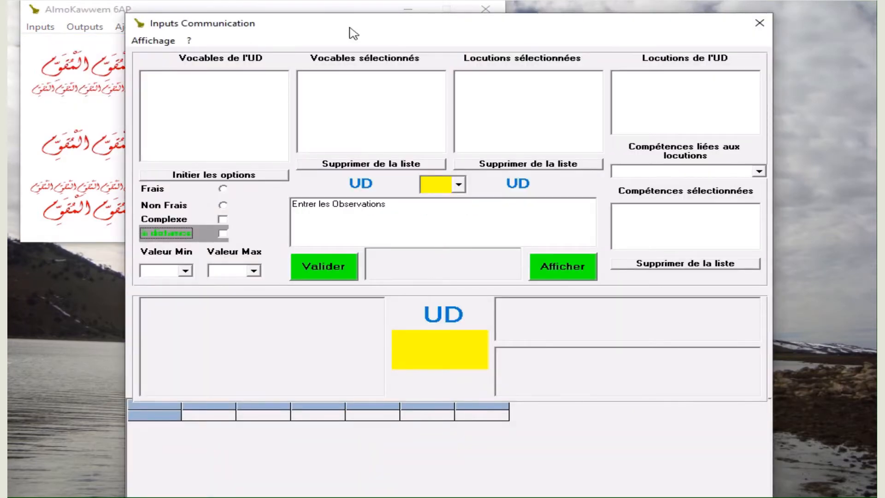
{"action": "left_click_drag", "start_coordinate": [353, 33], "coordinate": [364, 20]}
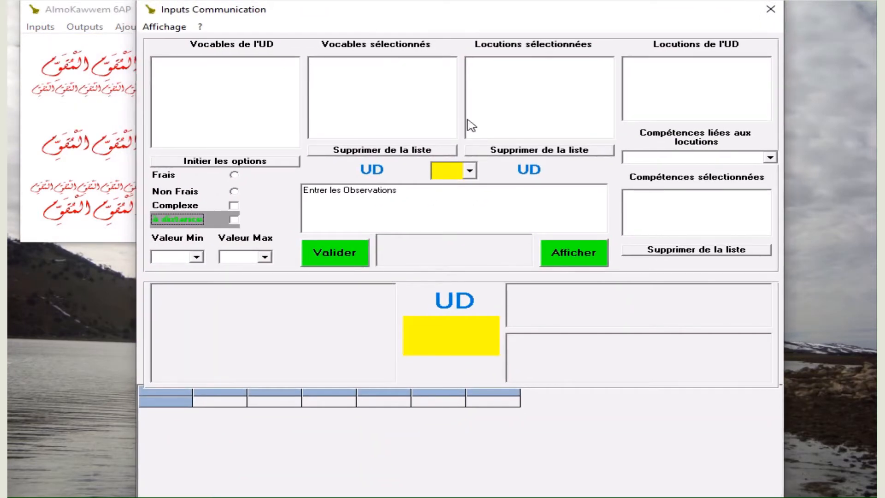
{"action": "left_click", "coordinate": [470, 173]}
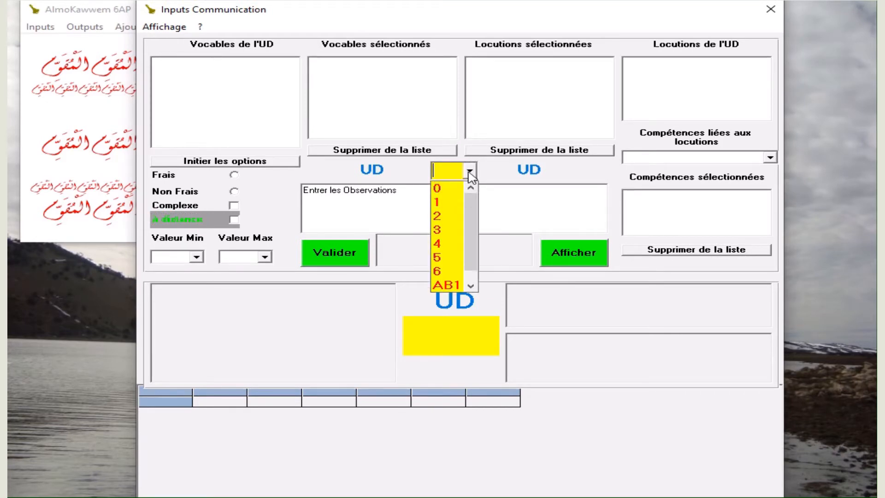
{"action": "left_click", "coordinate": [444, 232]}
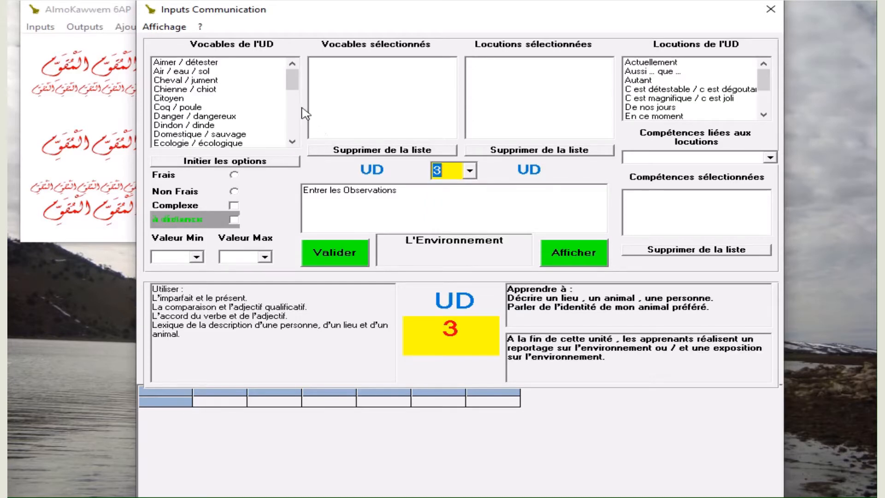
Step: Add the vocables Aimer / détester, Ecologie / écologique, Environnement and Pollution / polluer to the selected vocables
{"action": "left_click", "coordinate": [192, 63]}
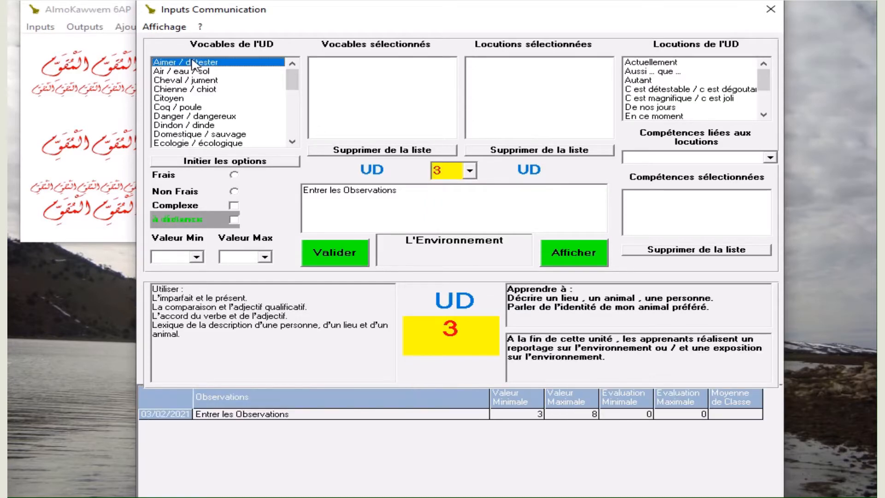
{"action": "left_click", "coordinate": [225, 144]}
{"action": "scroll", "coordinate": [293, 131], "scroll_direction": "down", "scroll_amount": 3}
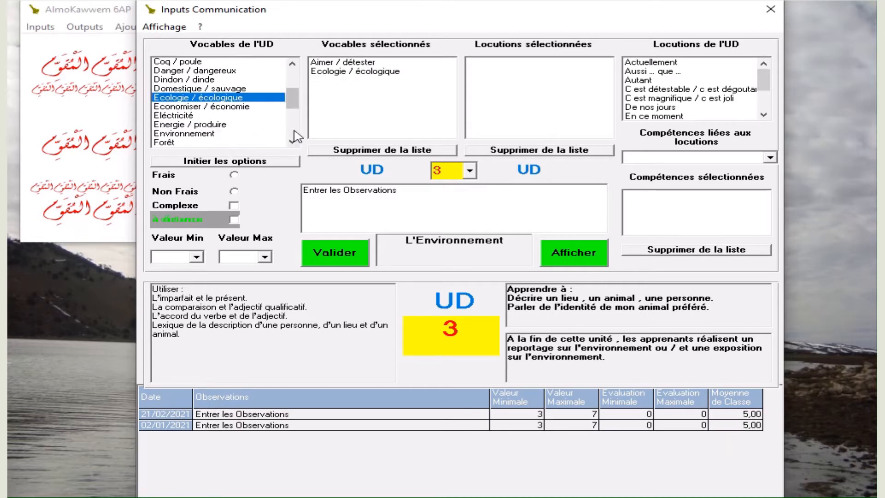
{"action": "left_click", "coordinate": [214, 98]}
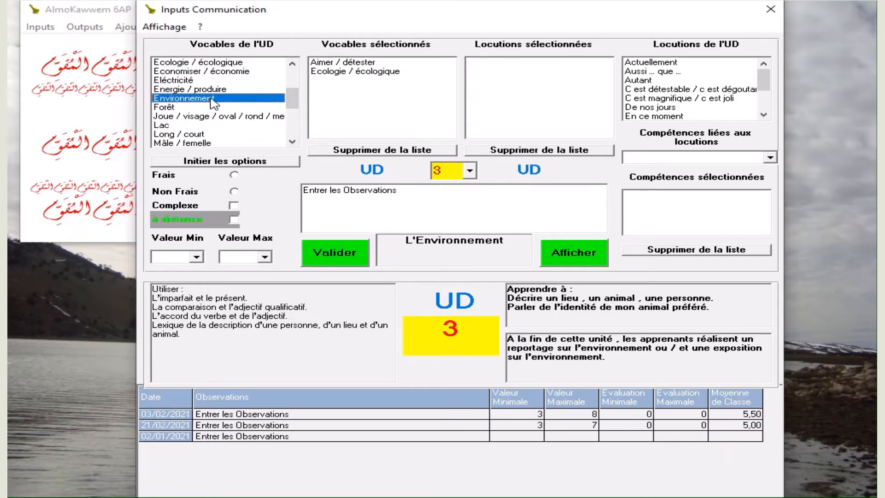
{"action": "scroll", "coordinate": [286, 134], "scroll_direction": "down", "scroll_amount": 3}
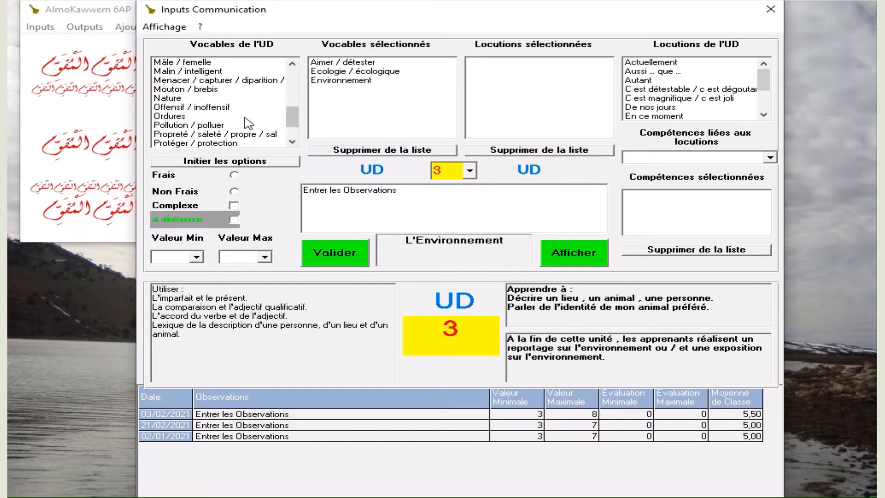
{"action": "left_click", "coordinate": [175, 125]}
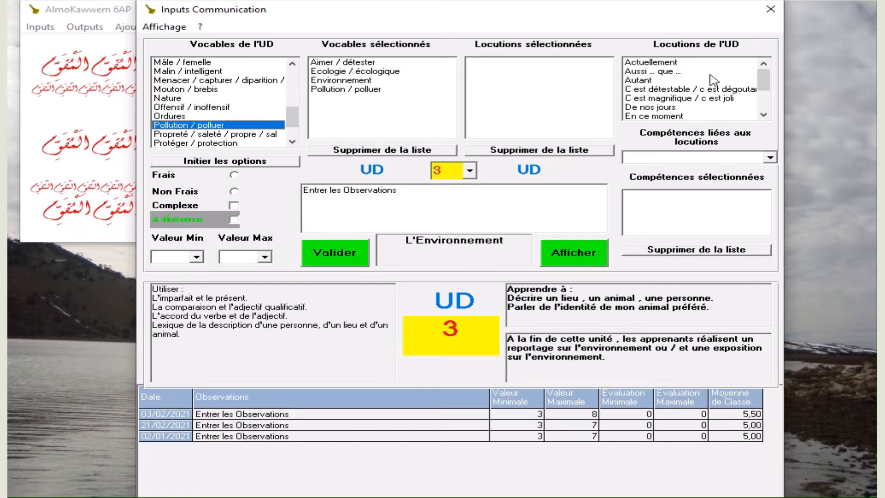
Step: Select the locutions Actuellement and C est détestable / c est dégoutant, and classify the data as Frais
{"action": "left_click", "coordinate": [673, 63]}
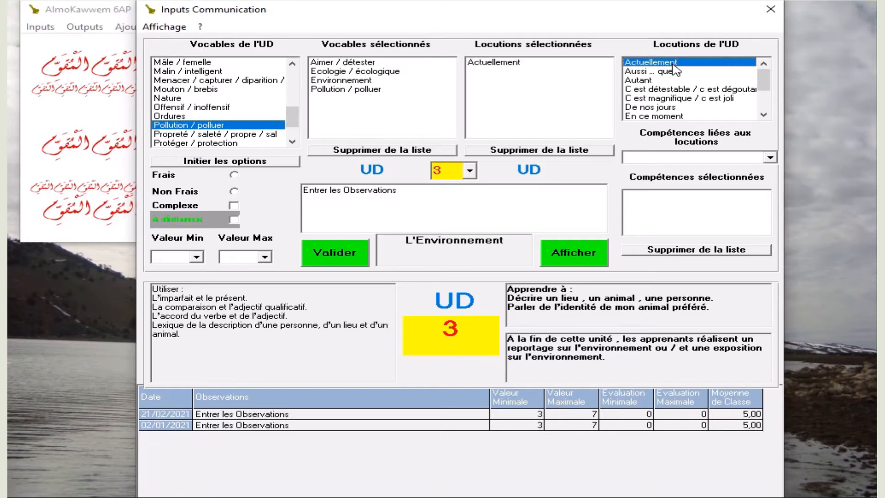
{"action": "left_click", "coordinate": [680, 91]}
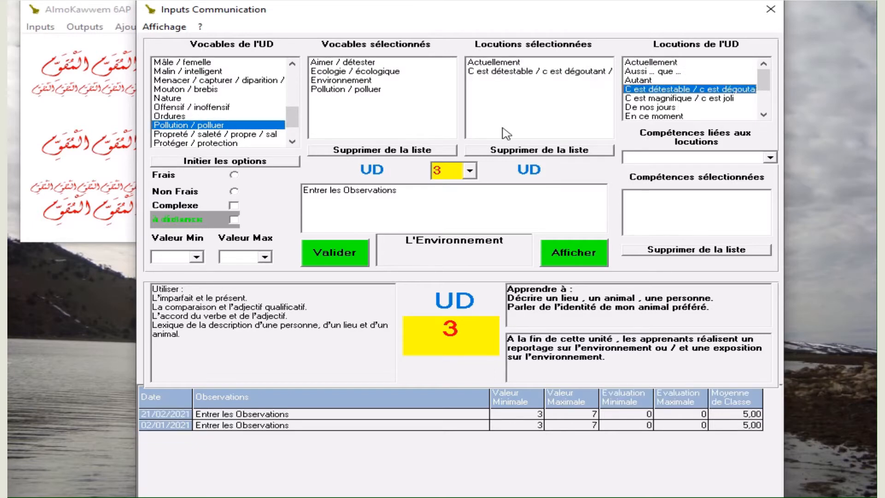
{"action": "left_click", "coordinate": [234, 174]}
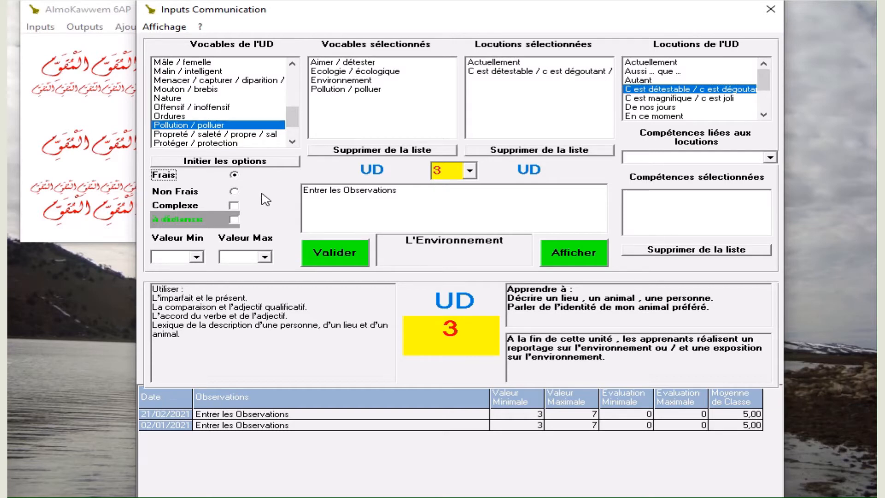
Step: Replace the placeholder text in the observations with QCM
{"action": "left_click", "coordinate": [412, 194]}
{"action": "double_click", "coordinate": [411, 194]}
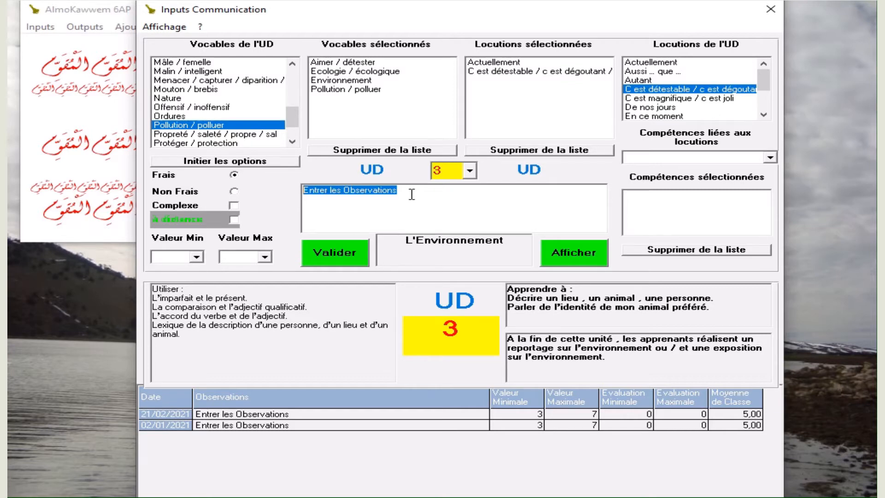
{"action": "type", "text": "QCM"}
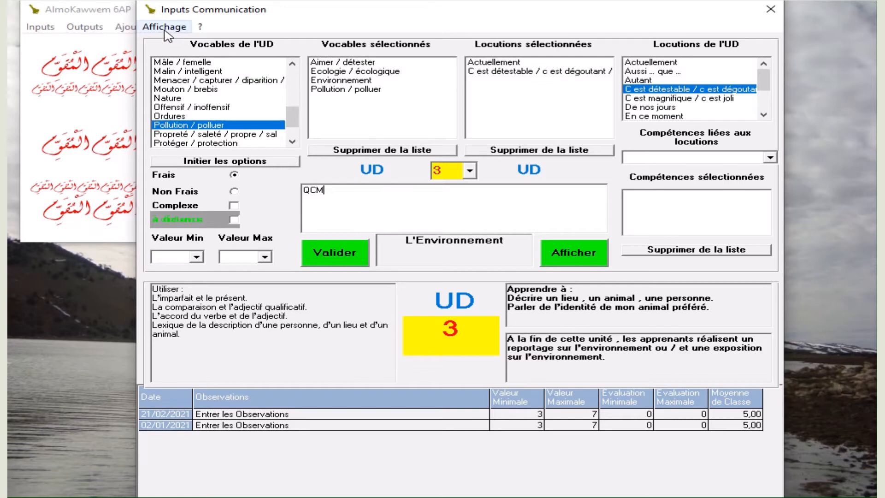
Step: Display the list of learners, choose grade entry by block and agree to start the class evaluation
{"action": "left_click", "coordinate": [574, 257]}
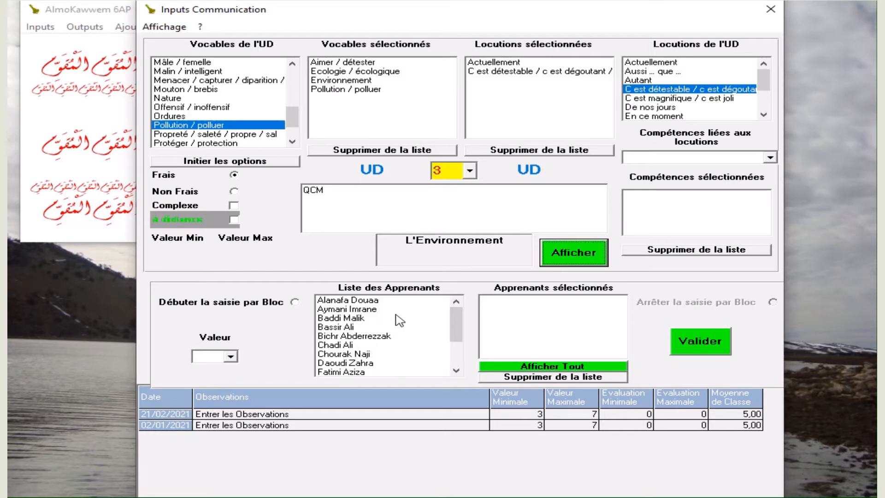
{"action": "left_click", "coordinate": [294, 302]}
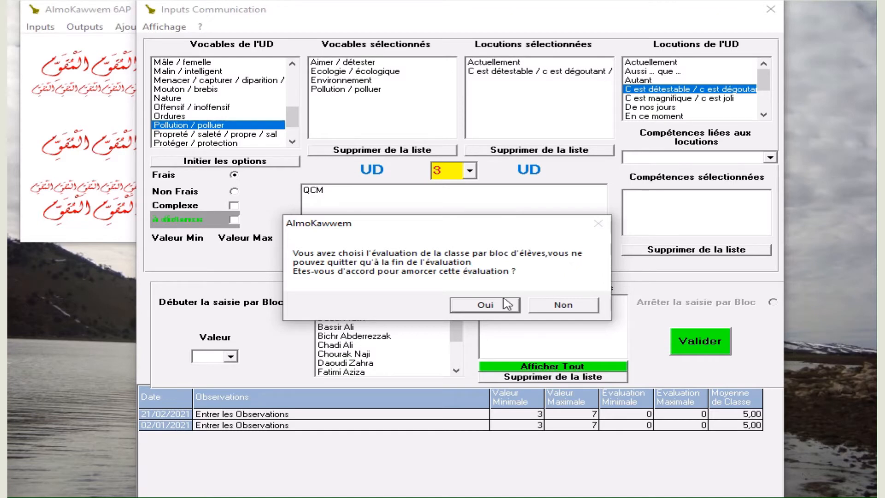
{"action": "left_click", "coordinate": [489, 309]}
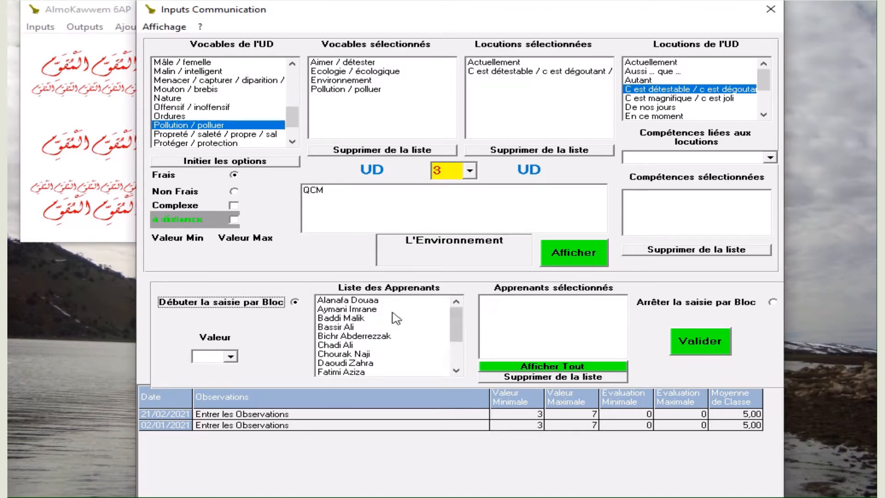
Step: Set the block's grade to 8 and add the second, tenth and eleventh learners of the class list to the selected learners
{"action": "left_click", "coordinate": [229, 357]}
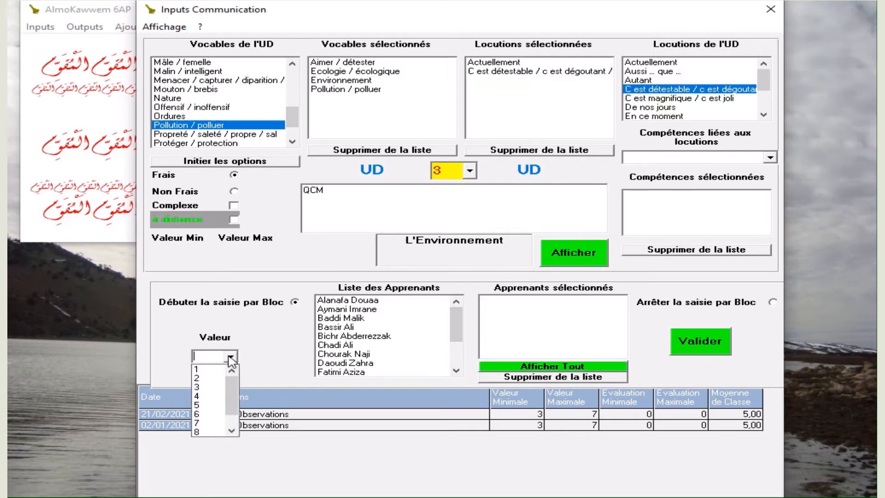
{"action": "left_click", "coordinate": [211, 432]}
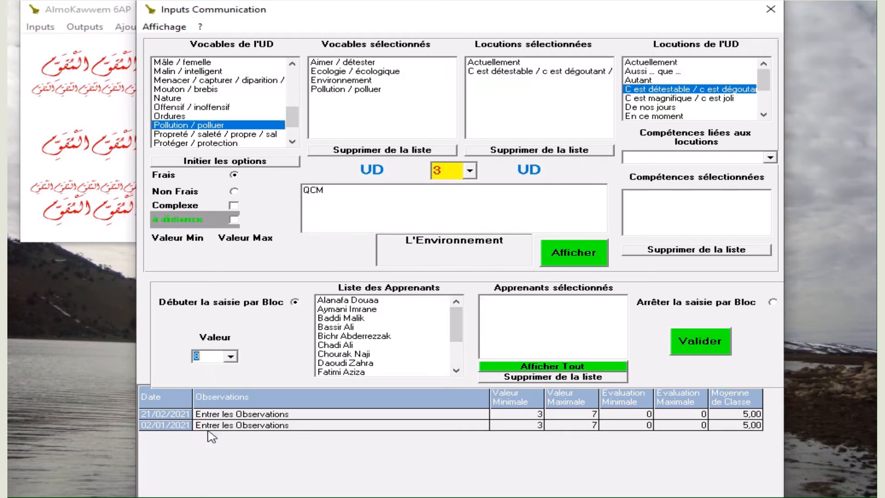
{"action": "left_click", "coordinate": [374, 310]}
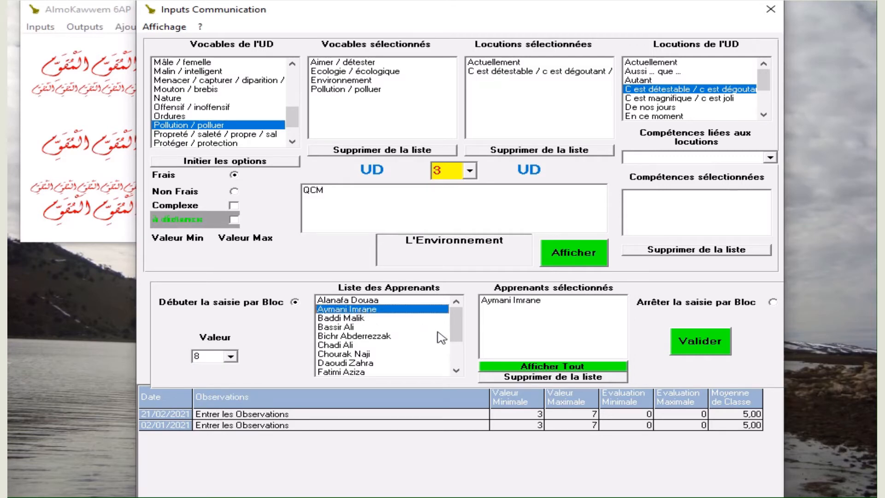
{"action": "left_click", "coordinate": [453, 358]}
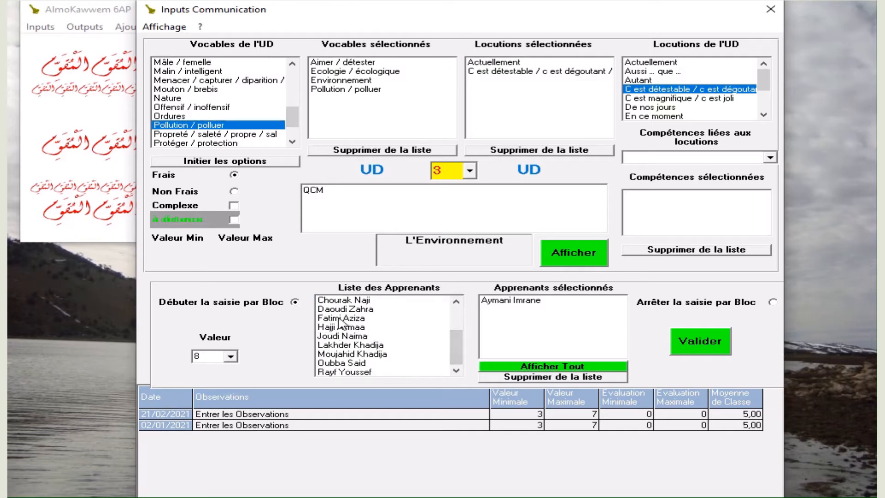
{"action": "left_click", "coordinate": [339, 329]}
{"action": "left_click", "coordinate": [351, 337]}
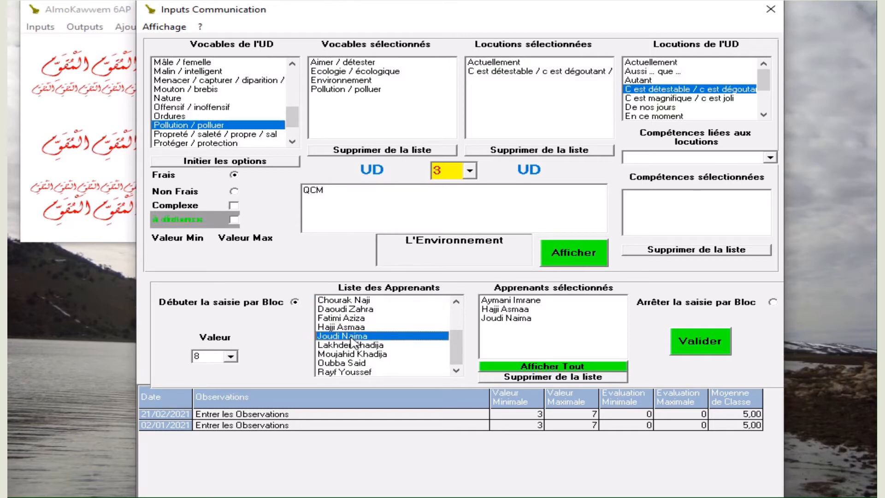
Step: Validate the block of learners graded 8 and save it under the date 5 Janvier 2021
{"action": "left_click", "coordinate": [700, 342]}
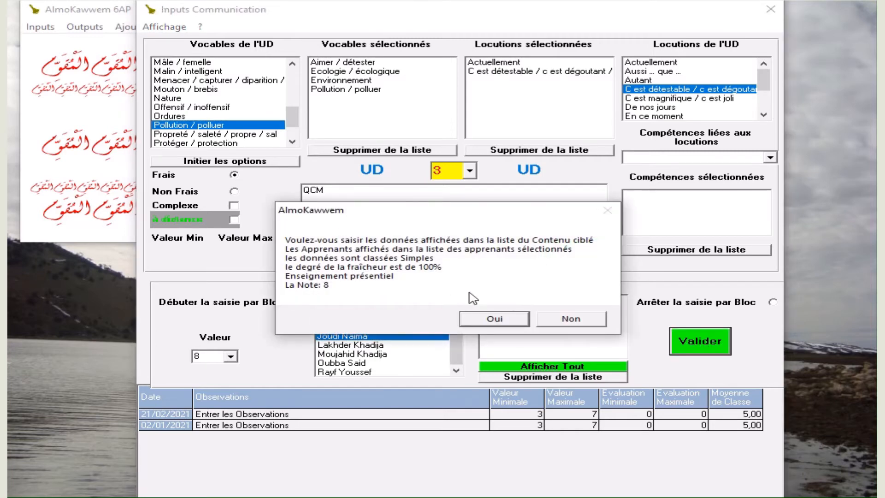
{"action": "left_click", "coordinate": [492, 319]}
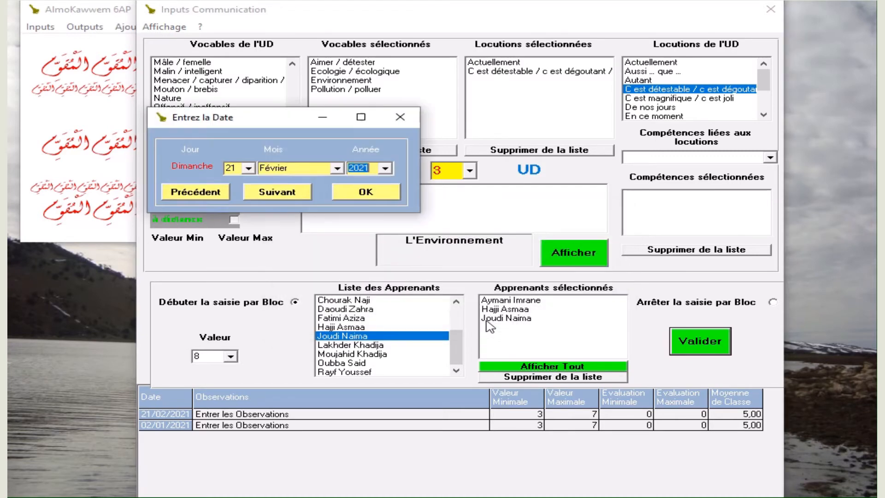
{"action": "left_click", "coordinate": [337, 168]}
{"action": "left_click", "coordinate": [338, 184]}
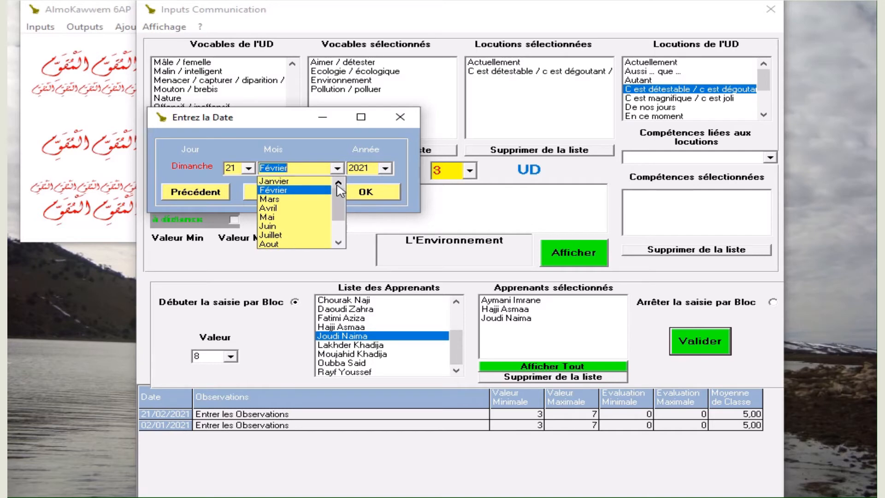
{"action": "left_click", "coordinate": [308, 181]}
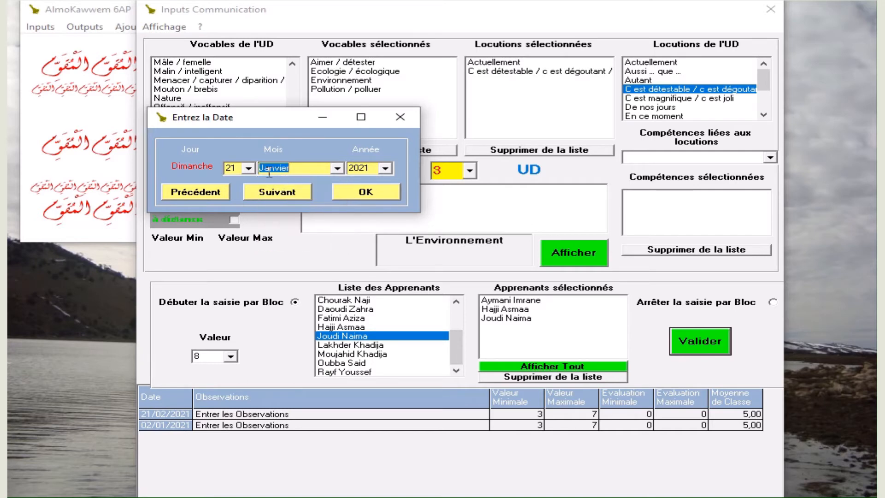
{"action": "left_click", "coordinate": [249, 168]}
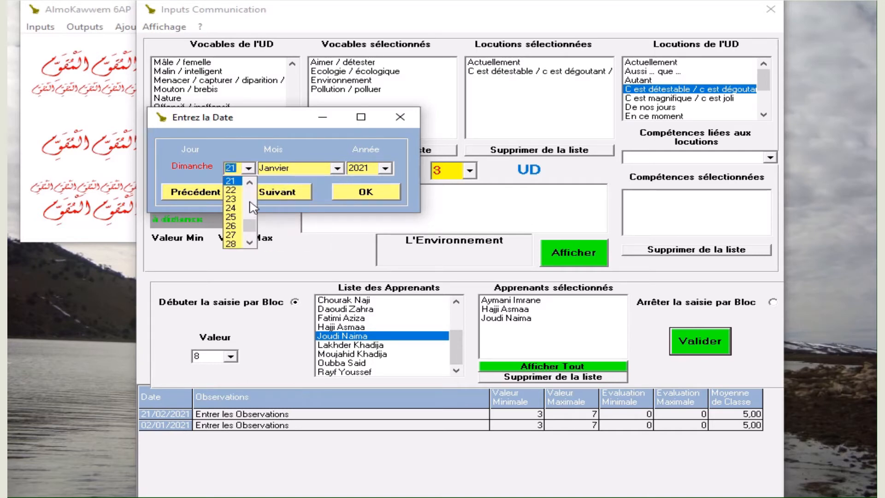
{"action": "scroll", "coordinate": [251, 203], "scroll_direction": "up", "scroll_amount": 5}
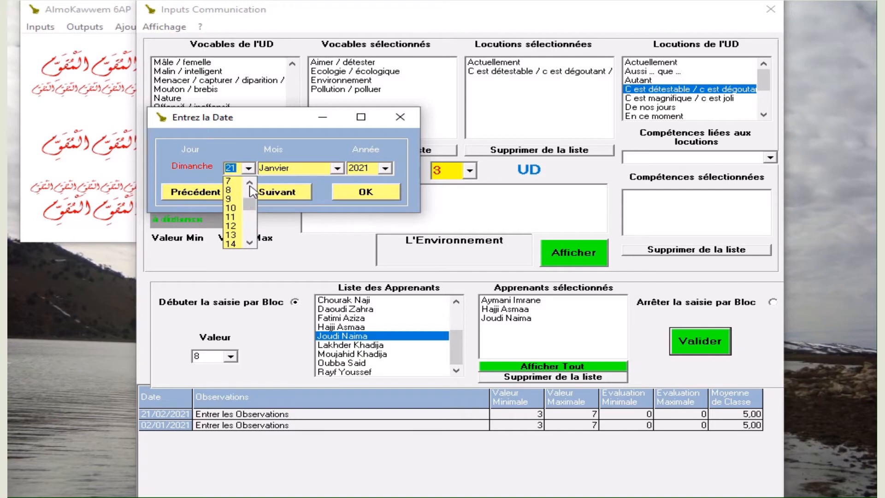
{"action": "left_click", "coordinate": [250, 182]}
{"action": "left_click", "coordinate": [250, 183]}
{"action": "left_click", "coordinate": [235, 184]}
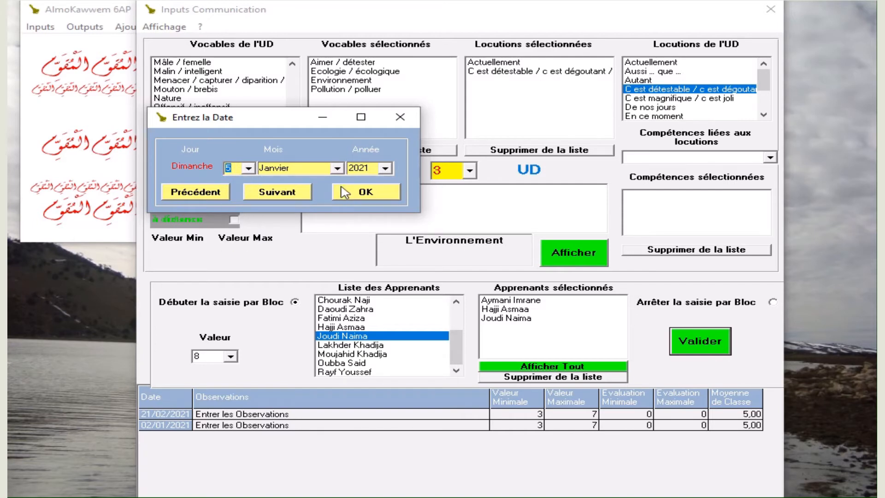
{"action": "left_click", "coordinate": [362, 192]}
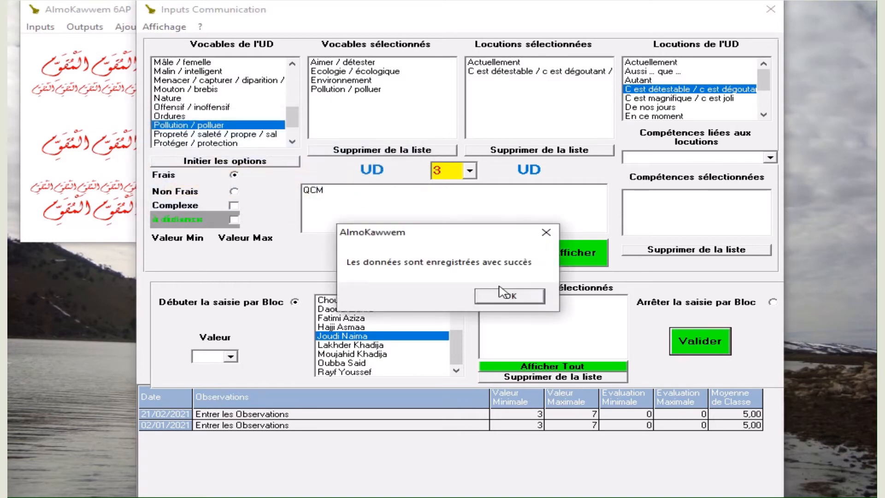
{"action": "left_click", "coordinate": [507, 297]}
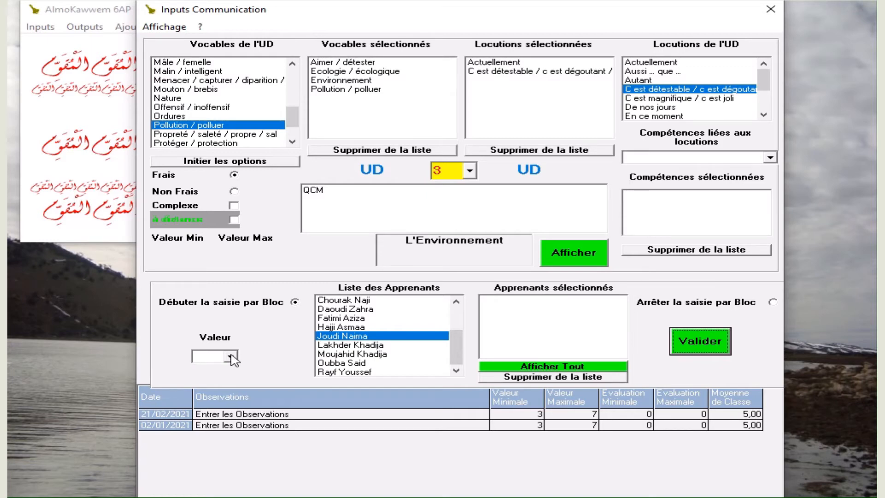
Step: Add the first, third, fourth and ninth learners of the class list to the selected learners
{"action": "scroll", "coordinate": [457, 317], "scroll_direction": "up", "scroll_amount": 2}
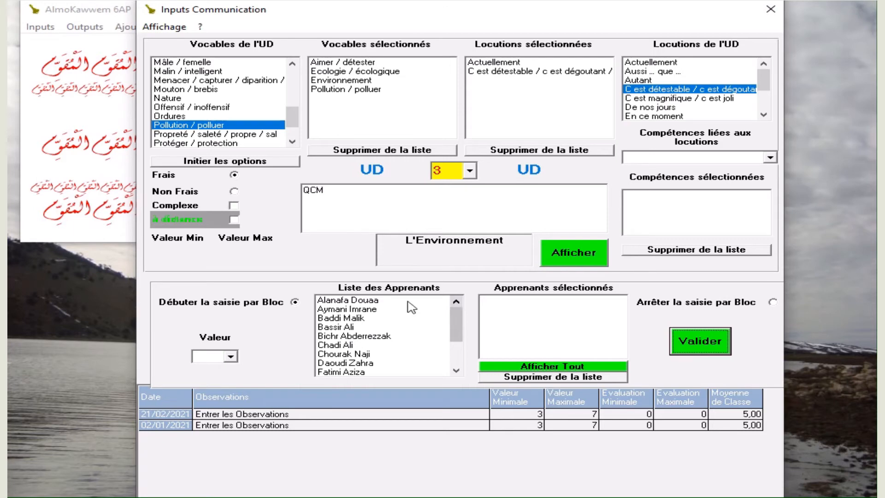
{"action": "left_click", "coordinate": [373, 301]}
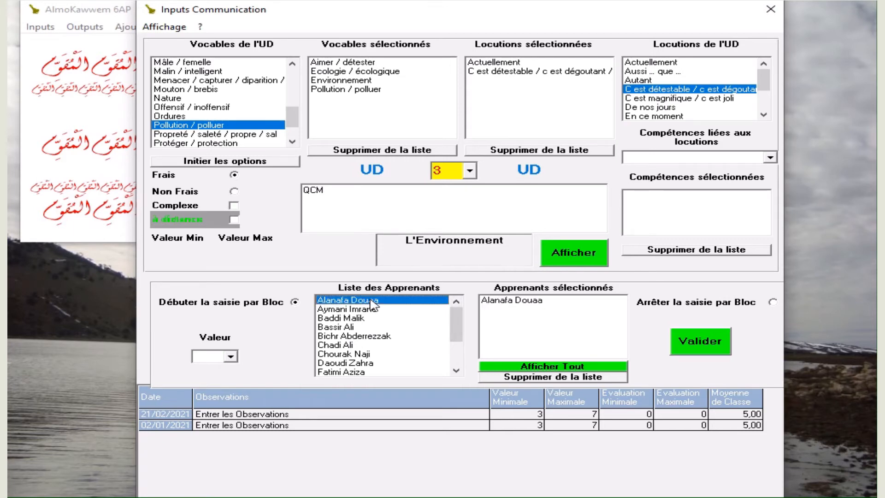
{"action": "left_click", "coordinate": [356, 318]}
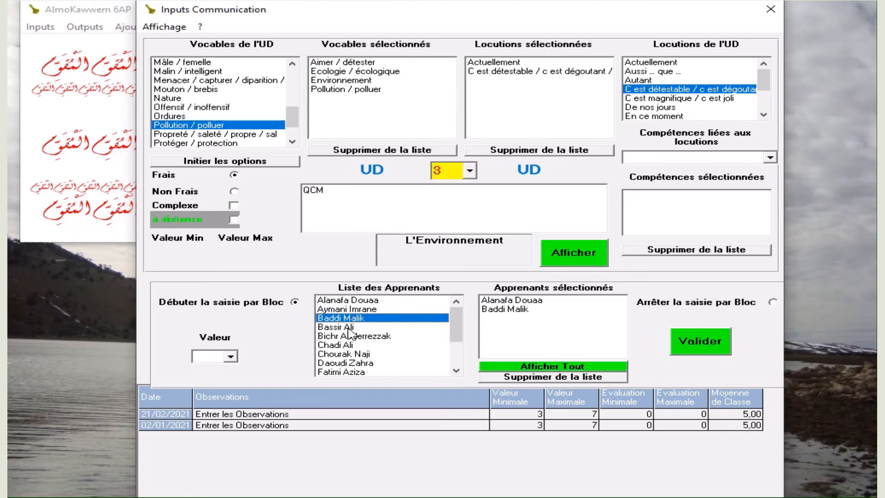
{"action": "left_click", "coordinate": [350, 327]}
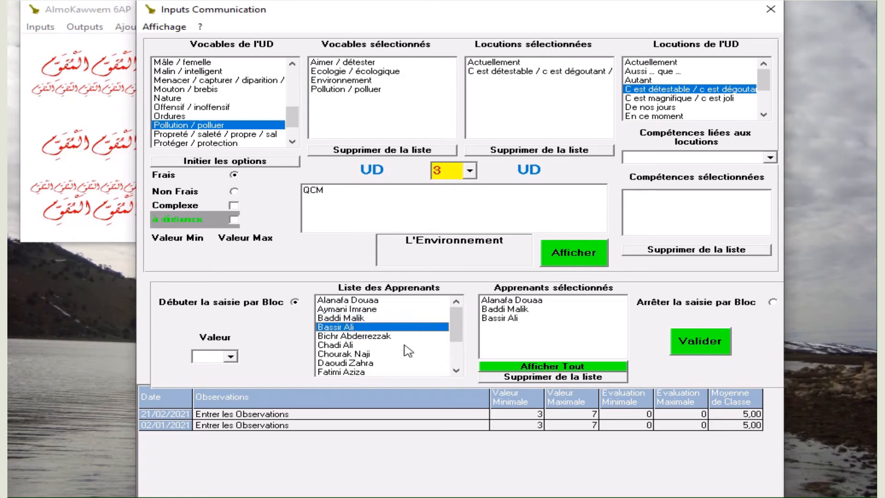
{"action": "left_click", "coordinate": [459, 362]}
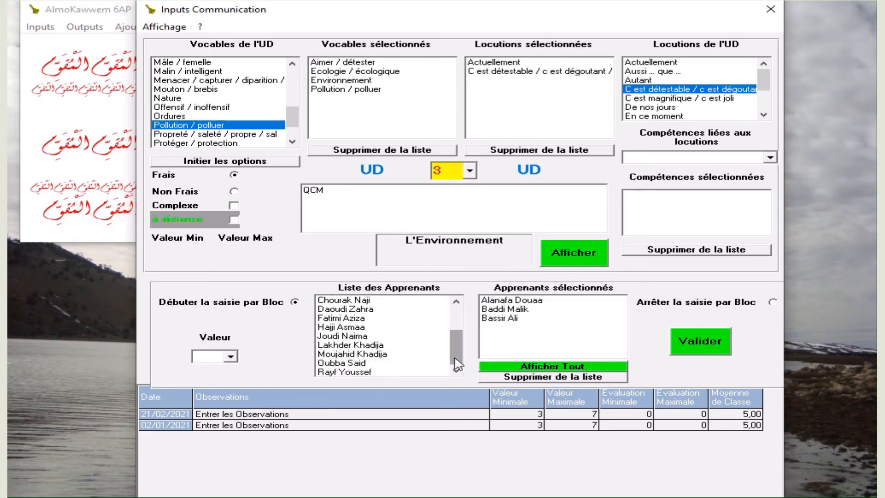
{"action": "left_click", "coordinate": [366, 337]}
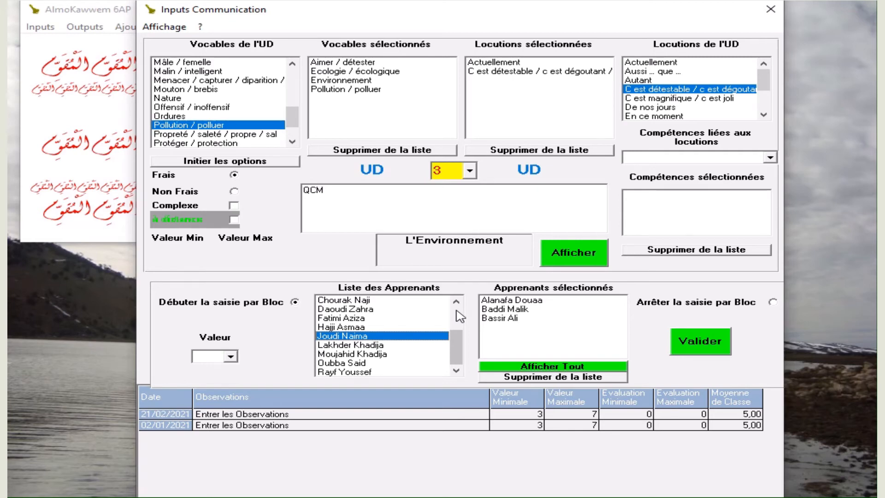
{"action": "double_click", "coordinate": [358, 318]}
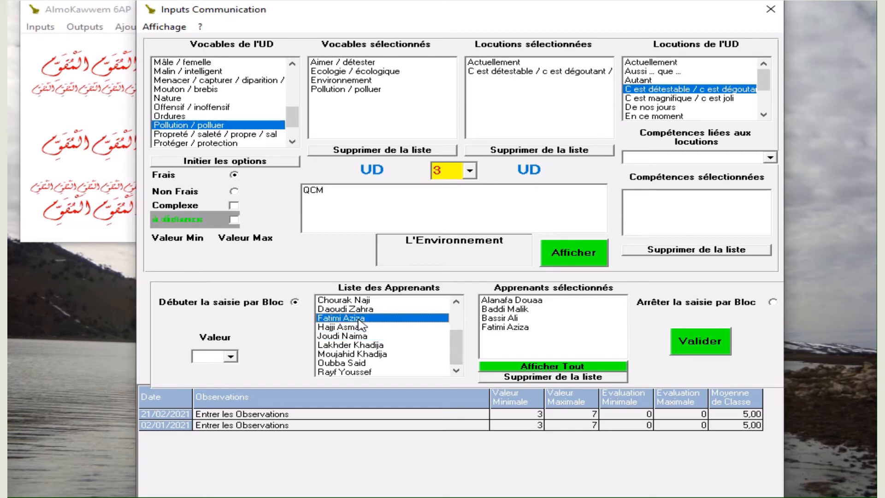
Step: Set the grade of the selected block of four learners to 7, validate it and agree to save the data
{"action": "left_click", "coordinate": [710, 344]}
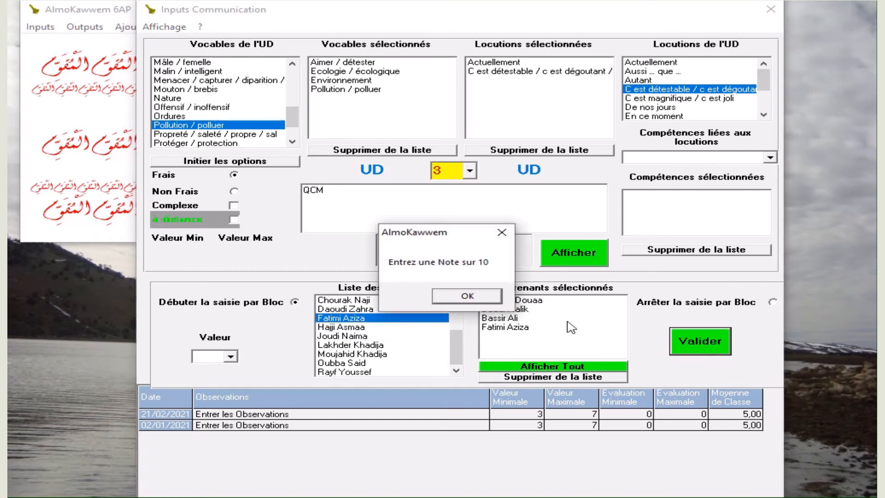
{"action": "left_click", "coordinate": [469, 298]}
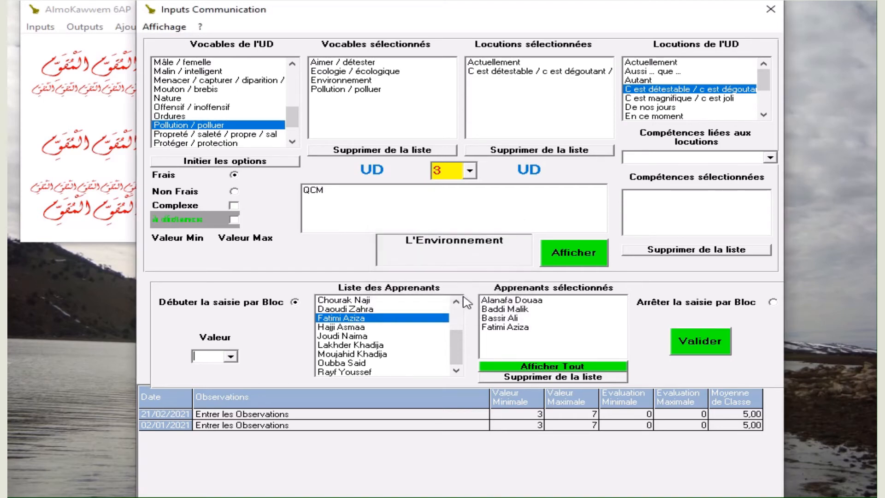
{"action": "left_click", "coordinate": [230, 357]}
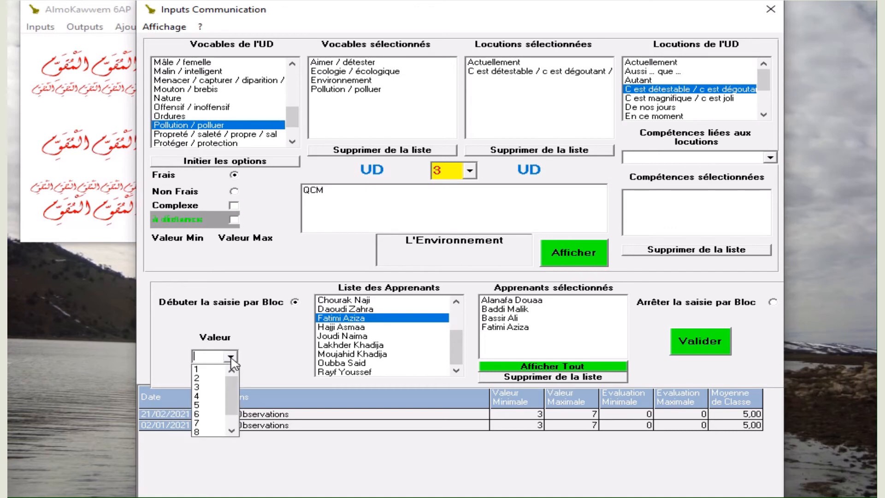
{"action": "left_click", "coordinate": [205, 423]}
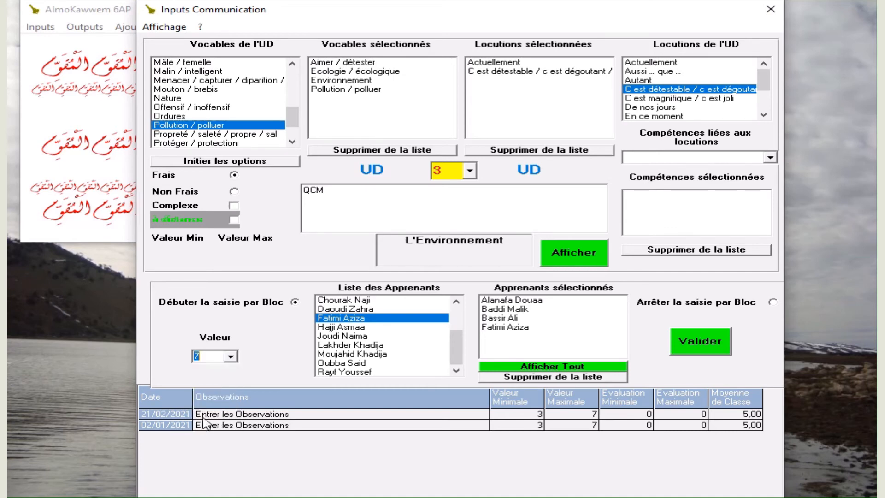
{"action": "left_click", "coordinate": [703, 345]}
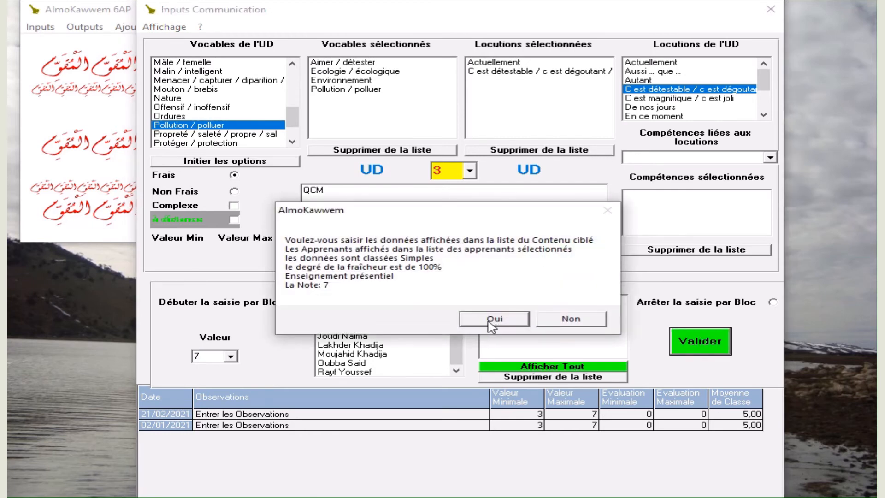
{"action": "left_click", "coordinate": [491, 324]}
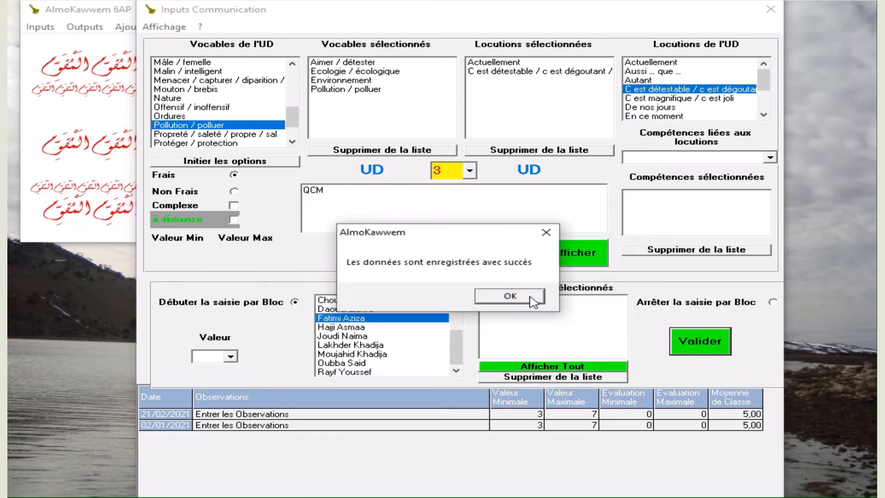
{"action": "left_click", "coordinate": [530, 299]}
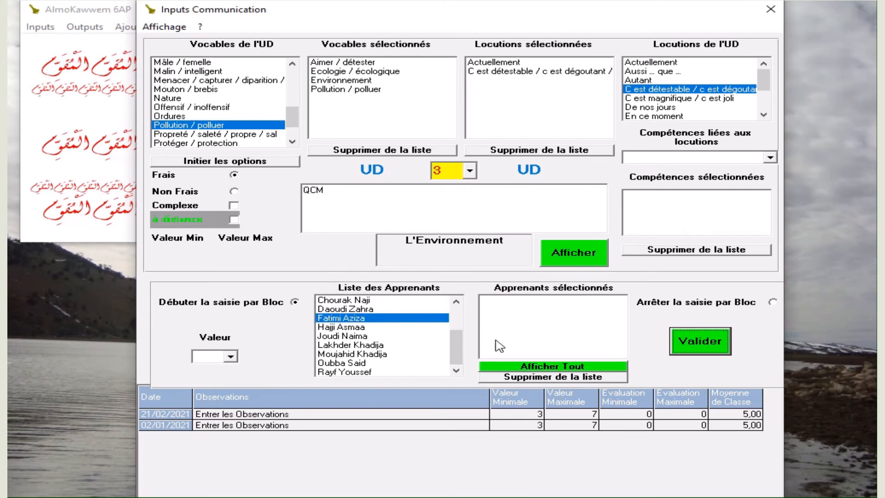
Step: Set the next block's grade to 5 and add the fifth and thirteenth learners of the class list to it
{"action": "left_click", "coordinate": [230, 357]}
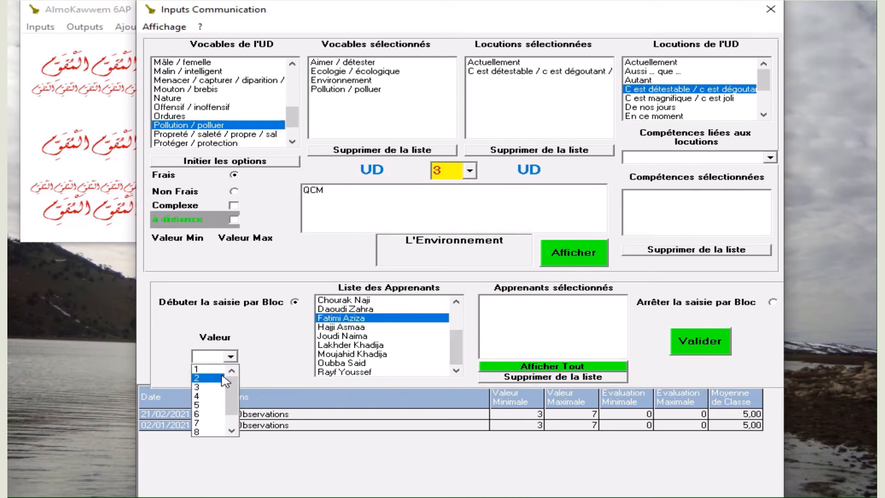
{"action": "left_click", "coordinate": [217, 406]}
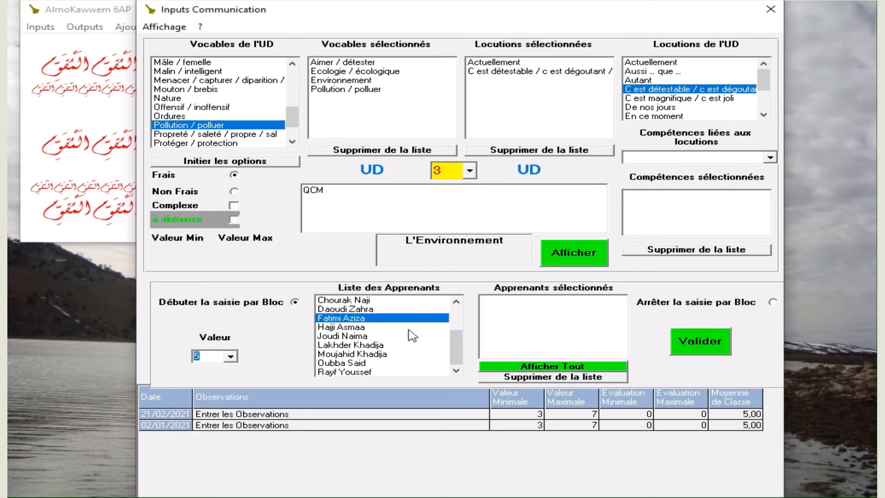
{"action": "scroll", "coordinate": [458, 315], "scroll_direction": "up", "scroll_amount": 2}
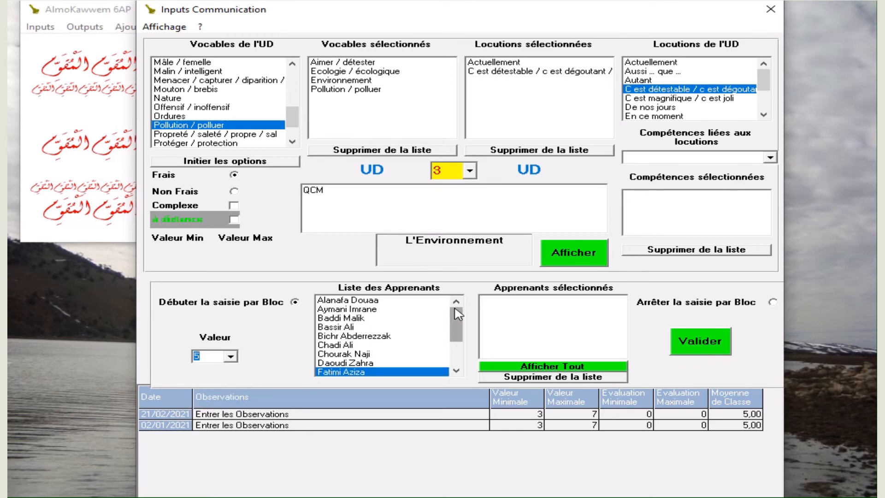
{"action": "left_click", "coordinate": [336, 338]}
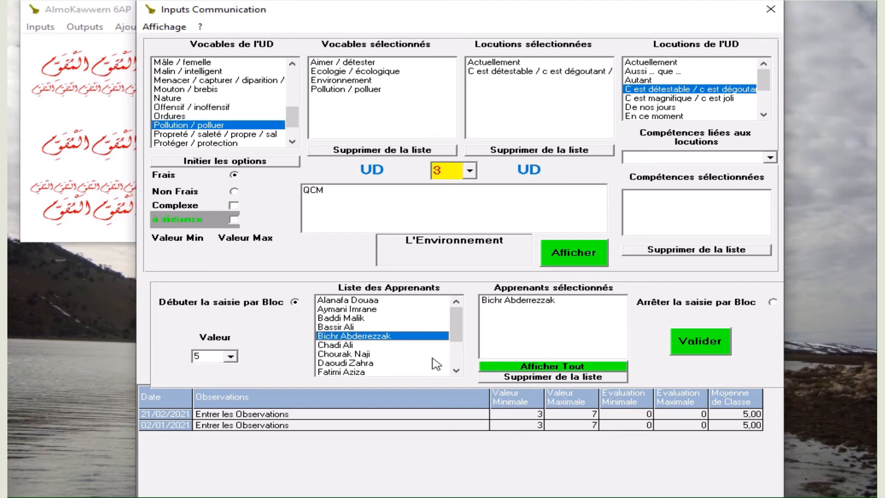
{"action": "scroll", "coordinate": [459, 362], "scroll_direction": "down", "scroll_amount": 2}
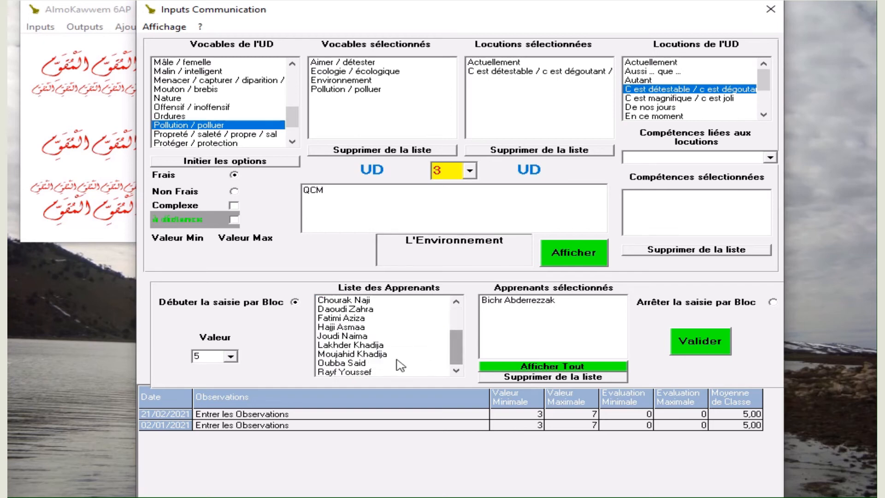
{"action": "left_click", "coordinate": [370, 354]}
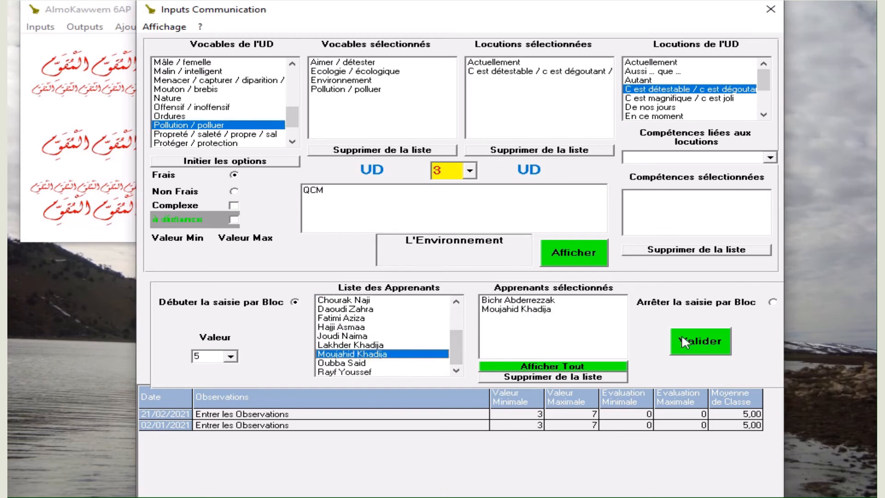
Step: Validate the block of learners graded 5 and agree to save its data
{"action": "left_click", "coordinate": [696, 335]}
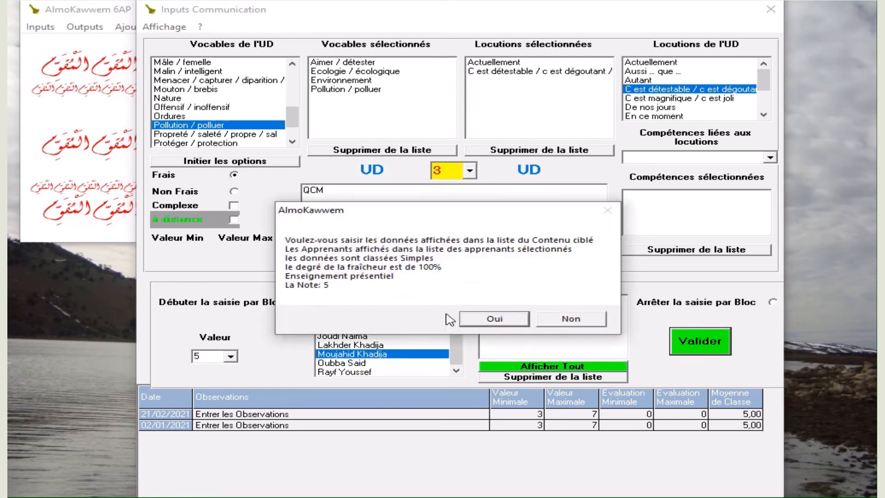
{"action": "left_click", "coordinate": [478, 321]}
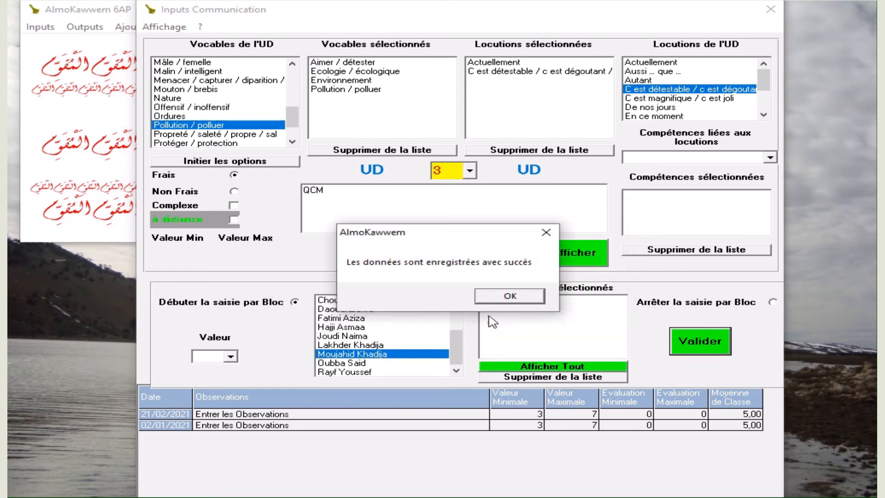
{"action": "left_click", "coordinate": [511, 298]}
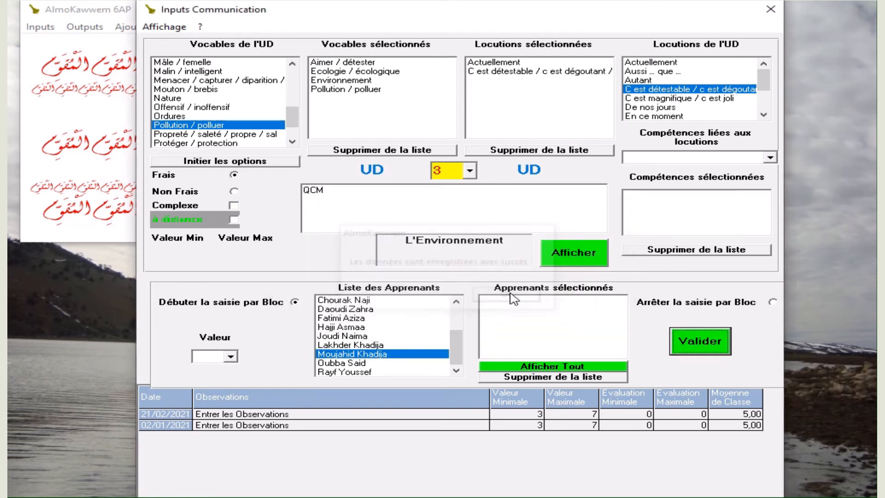
Step: Set the block's grade to 4 and add the fourteenth, fifteenth and eighth learners of the class list to the selected learners
{"action": "left_click", "coordinate": [231, 357]}
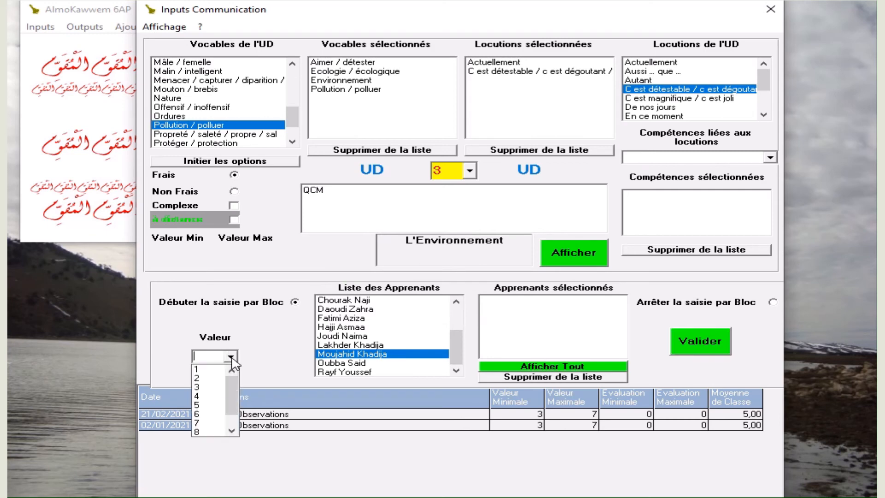
{"action": "left_click", "coordinate": [213, 403]}
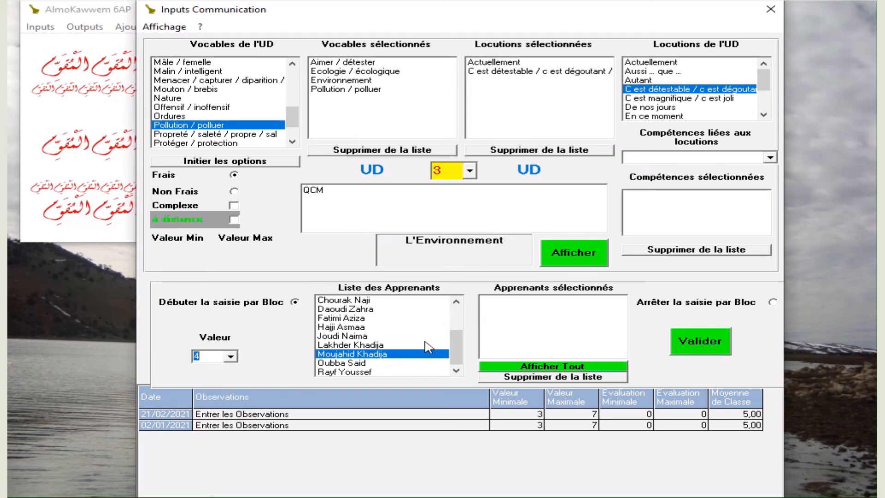
{"action": "left_click", "coordinate": [351, 326]}
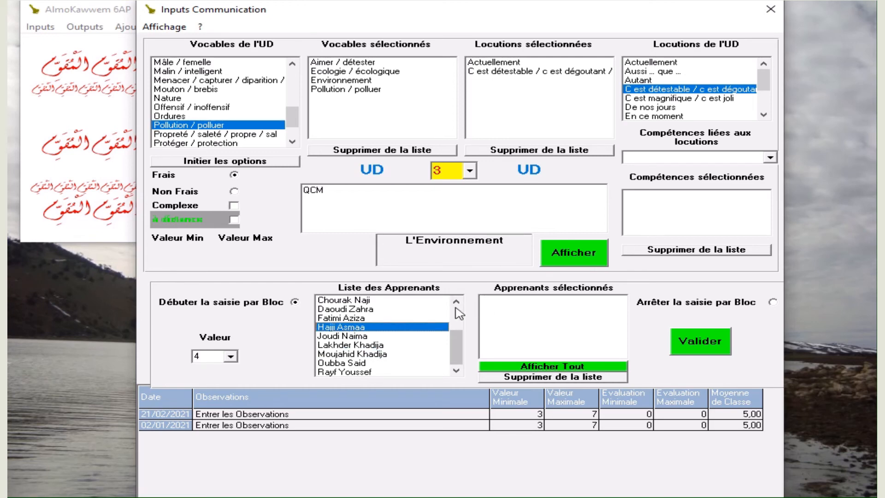
{"action": "double_click", "coordinate": [354, 363]}
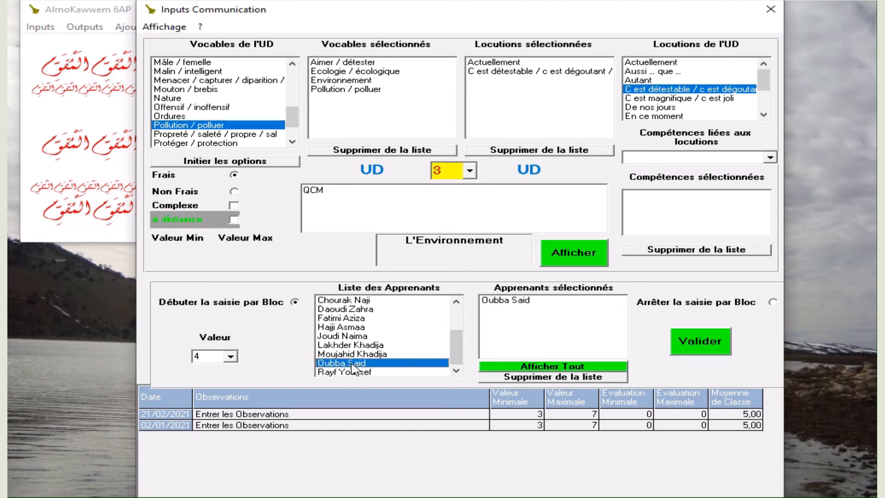
{"action": "double_click", "coordinate": [355, 372]}
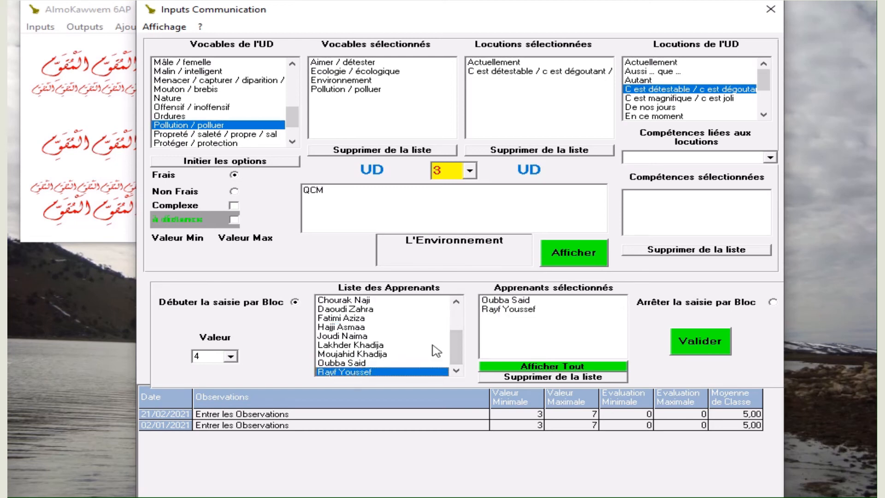
{"action": "left_click", "coordinate": [456, 302]}
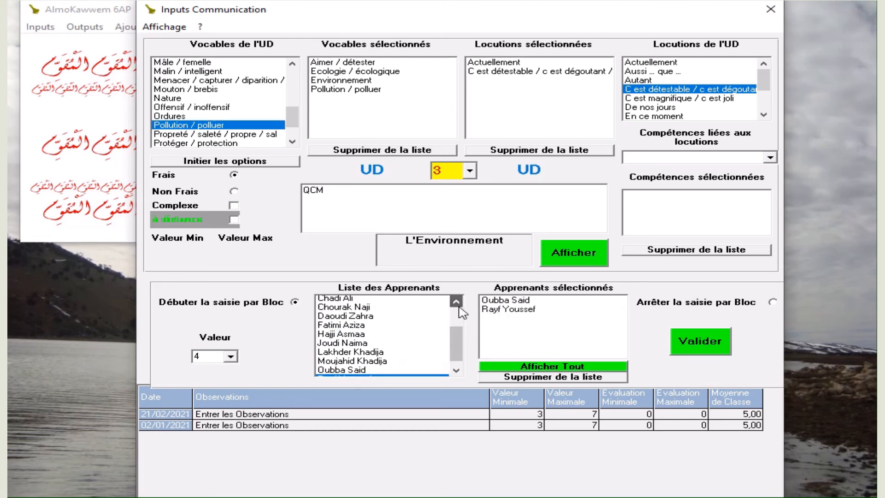
{"action": "double_click", "coordinate": [372, 319]}
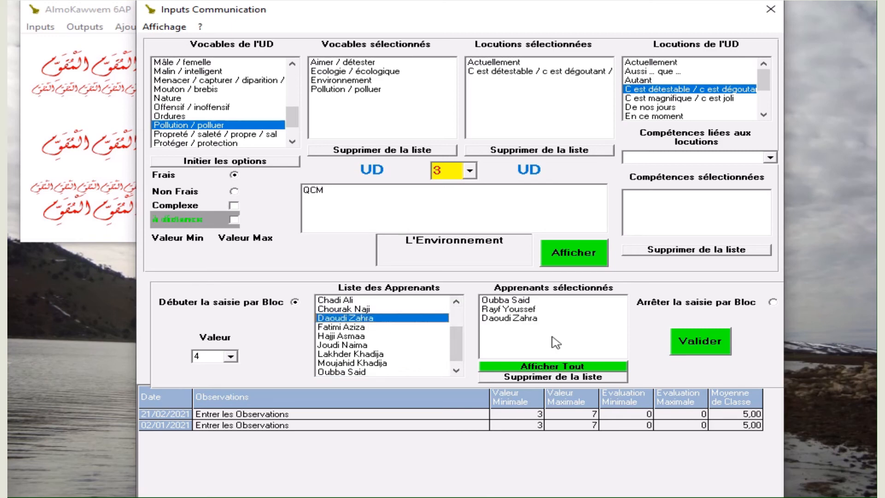
Step: Validate the block of learners graded 4 and agree to save its data
{"action": "left_click", "coordinate": [702, 340]}
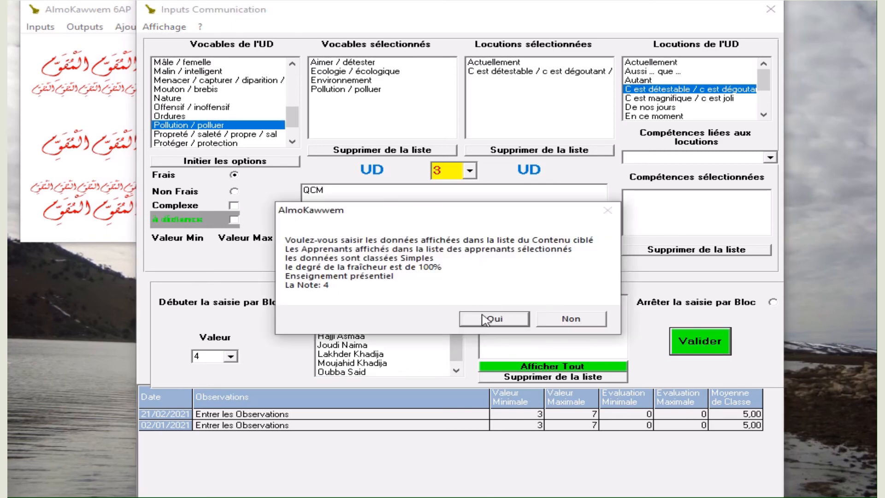
{"action": "left_click", "coordinate": [484, 321]}
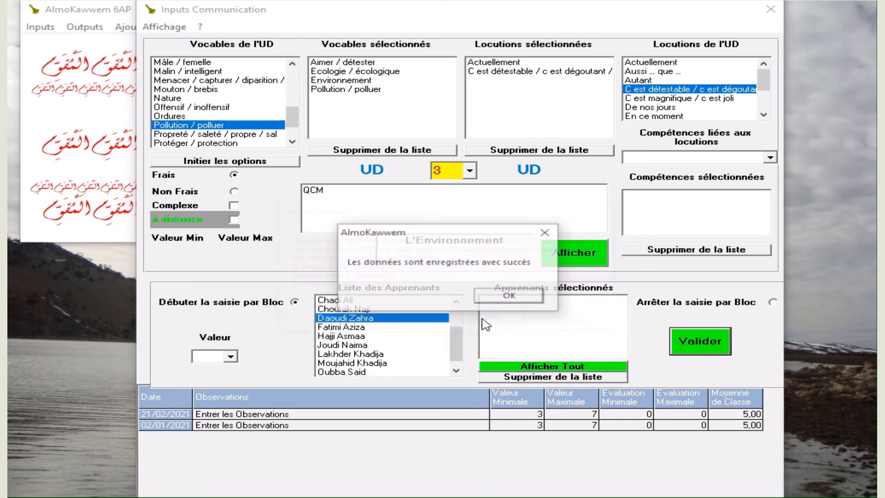
{"action": "left_click", "coordinate": [526, 303]}
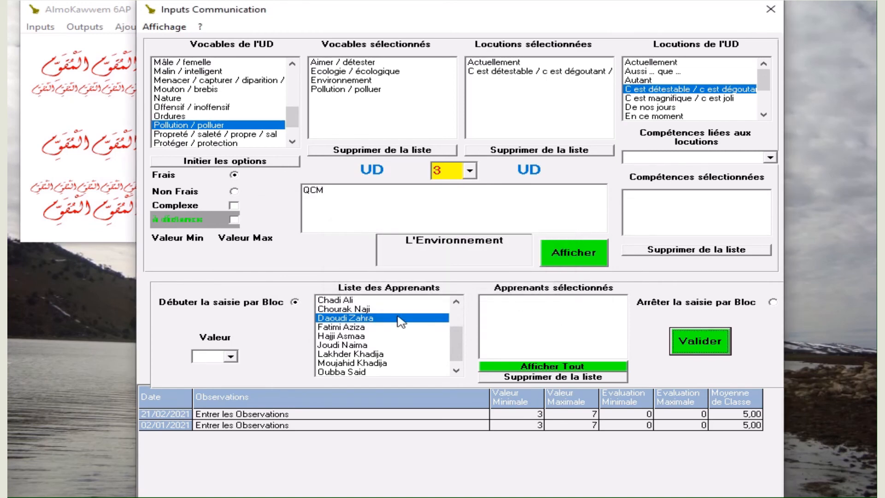
Step: Set the block's grade to 3 and add the seventh and sixth learners of the class list to the selected learners
{"action": "left_click", "coordinate": [230, 357]}
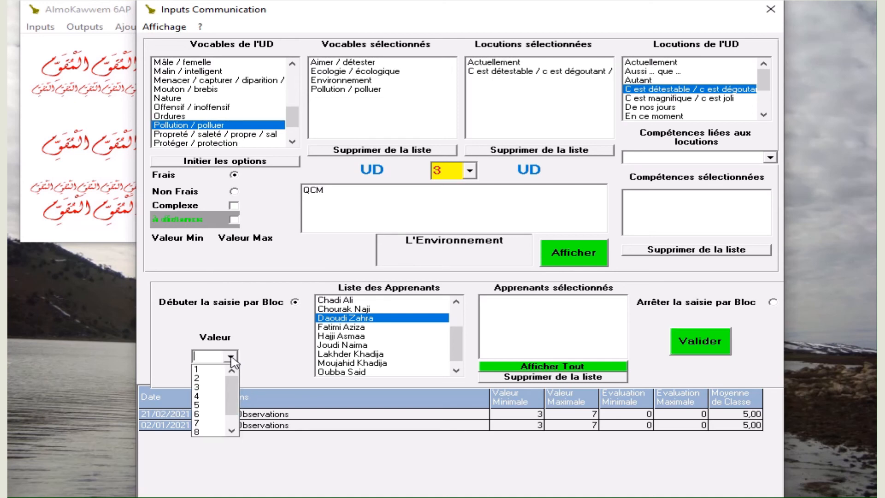
{"action": "left_click", "coordinate": [210, 388]}
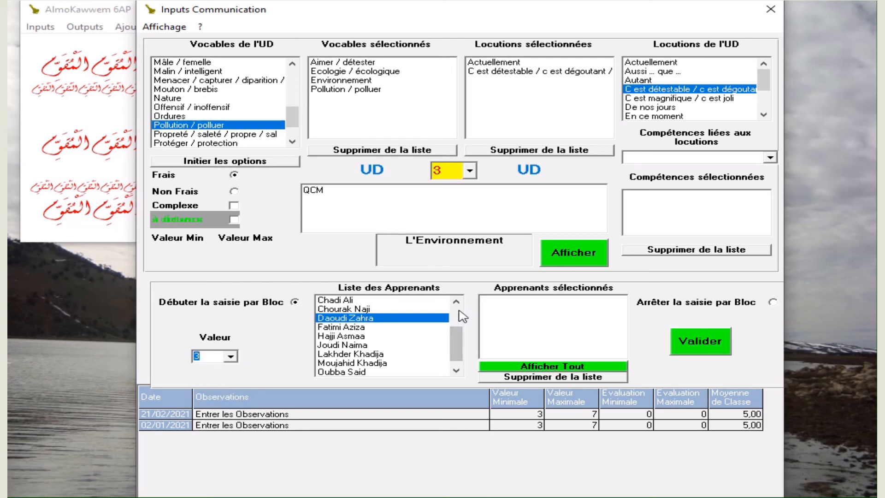
{"action": "left_click", "coordinate": [363, 309]}
{"action": "left_click", "coordinate": [350, 301]}
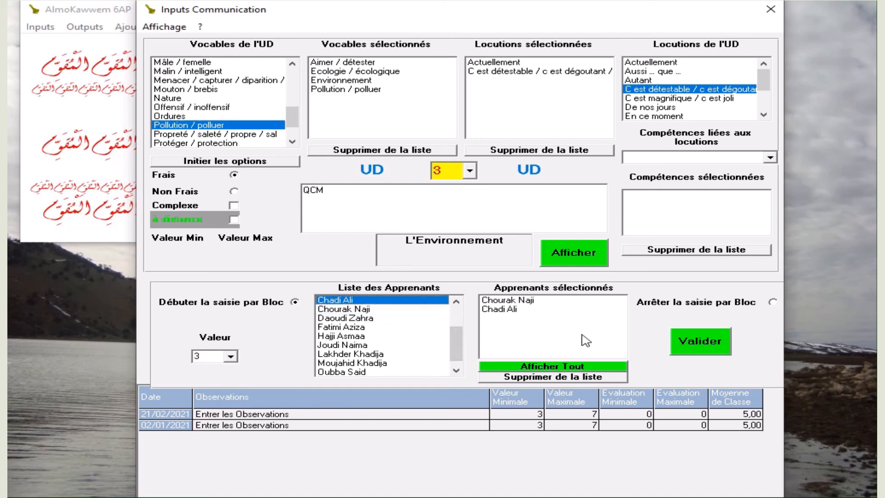
Step: Validate the block of learners graded 3 and agree to save its data
{"action": "left_click", "coordinate": [704, 346]}
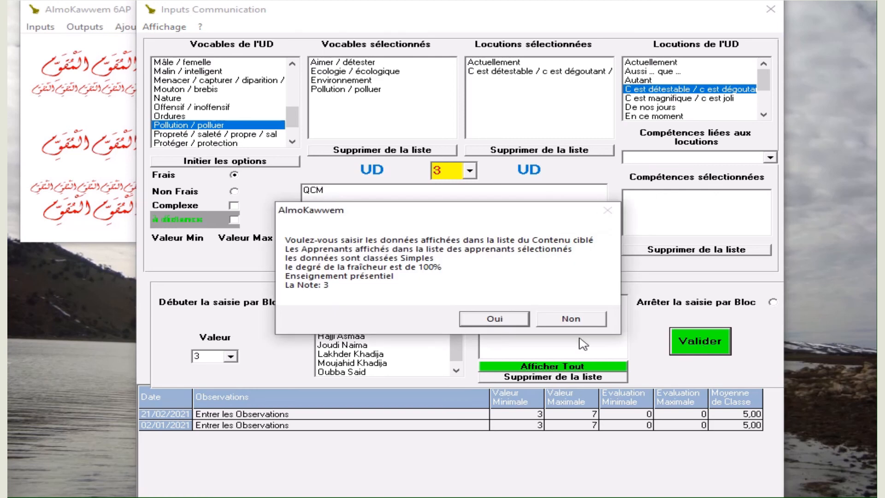
{"action": "left_click", "coordinate": [498, 321]}
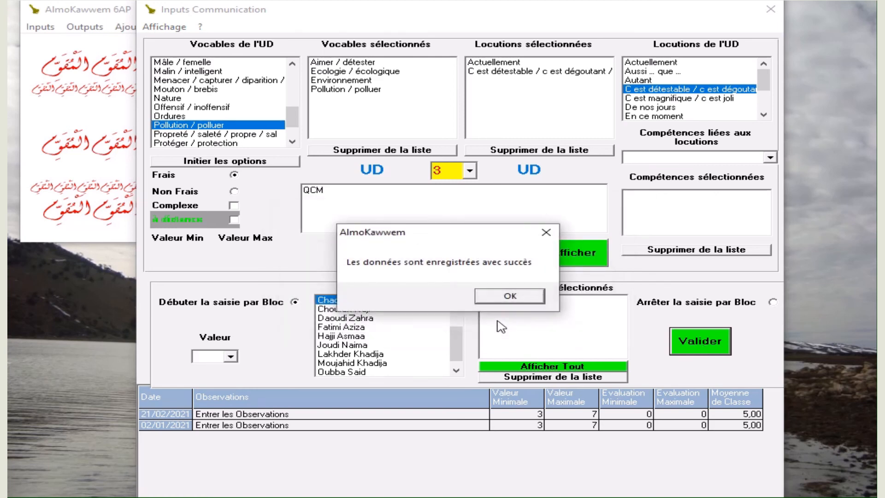
{"action": "left_click", "coordinate": [509, 296]}
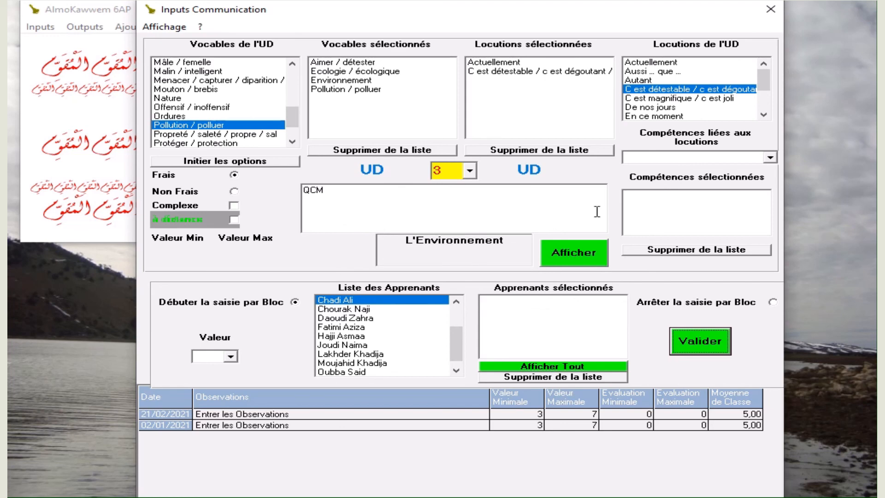
Step: Stop the block-by-block entry, confirm that the class evaluation is finished, and close the communication inputs window
{"action": "left_click", "coordinate": [767, 15]}
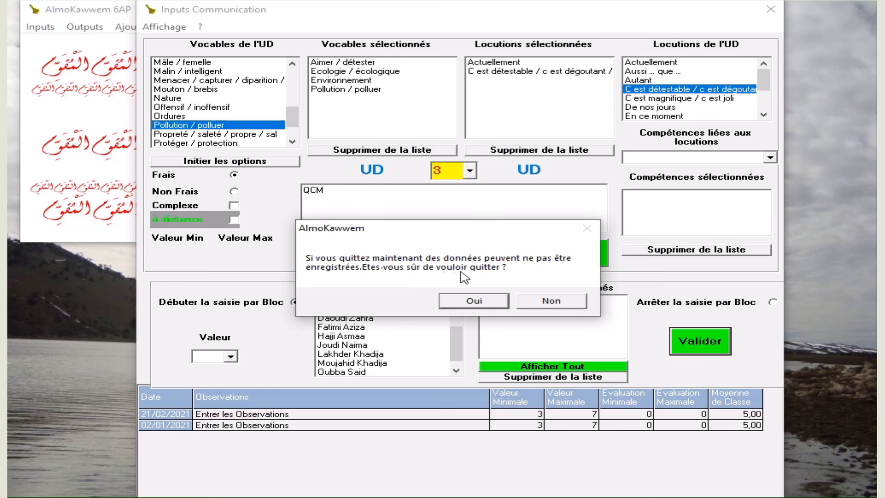
{"action": "left_click", "coordinate": [552, 303]}
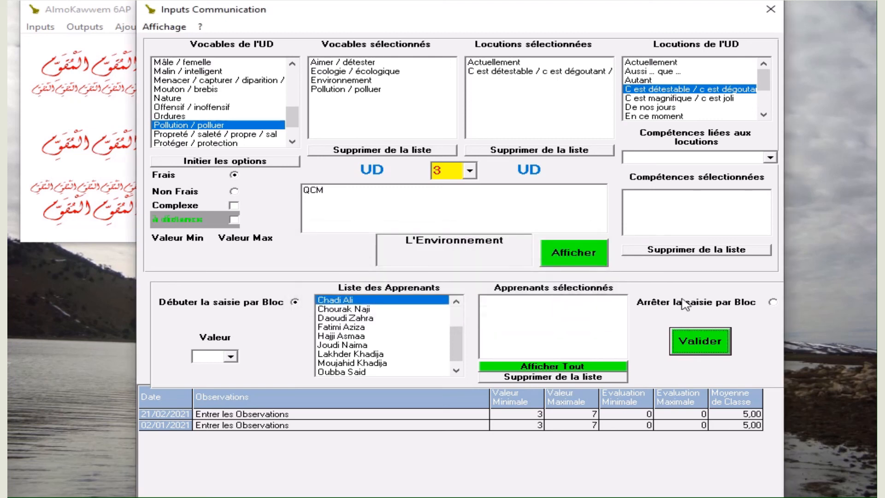
{"action": "left_click", "coordinate": [773, 302]}
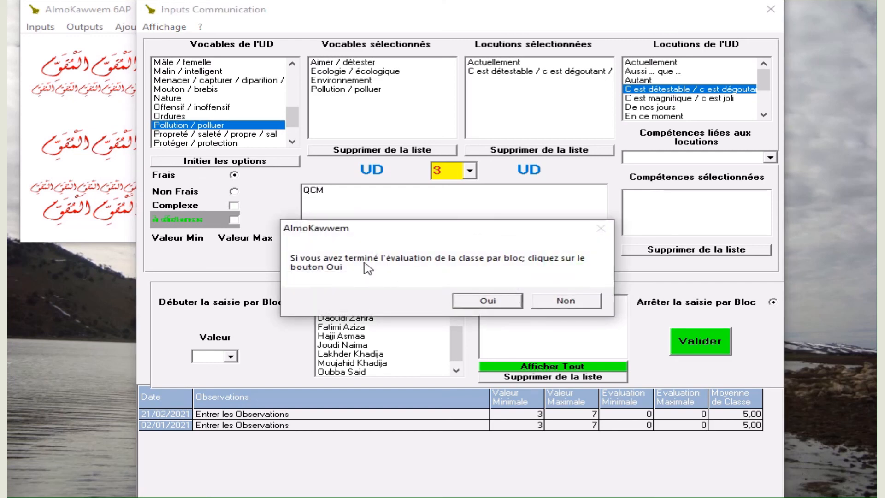
{"action": "left_click", "coordinate": [488, 302]}
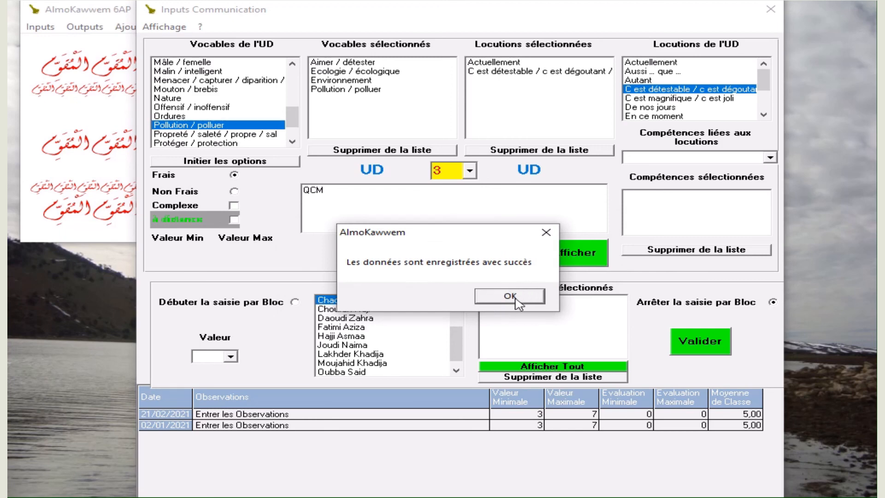
{"action": "left_click", "coordinate": [509, 295]}
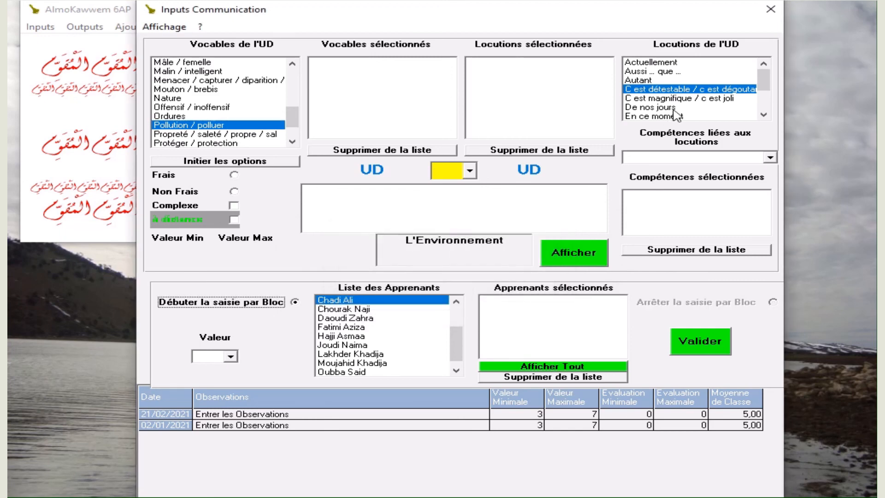
{"action": "left_click", "coordinate": [778, 9]}
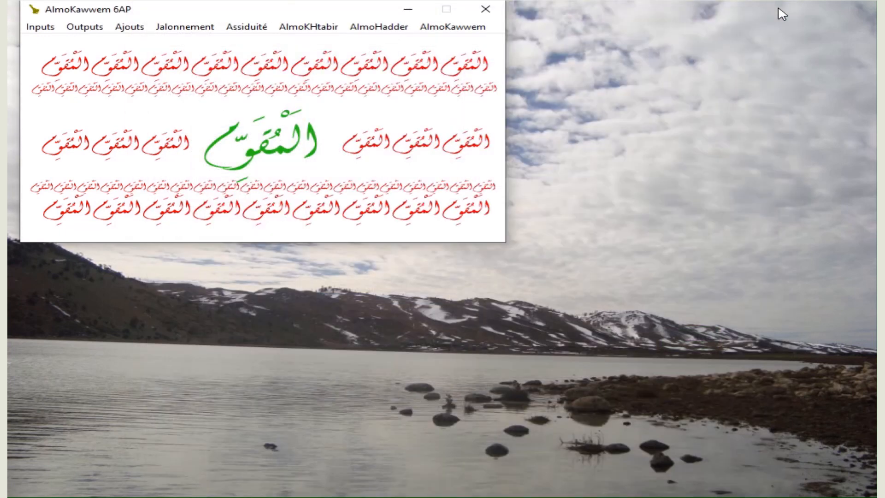